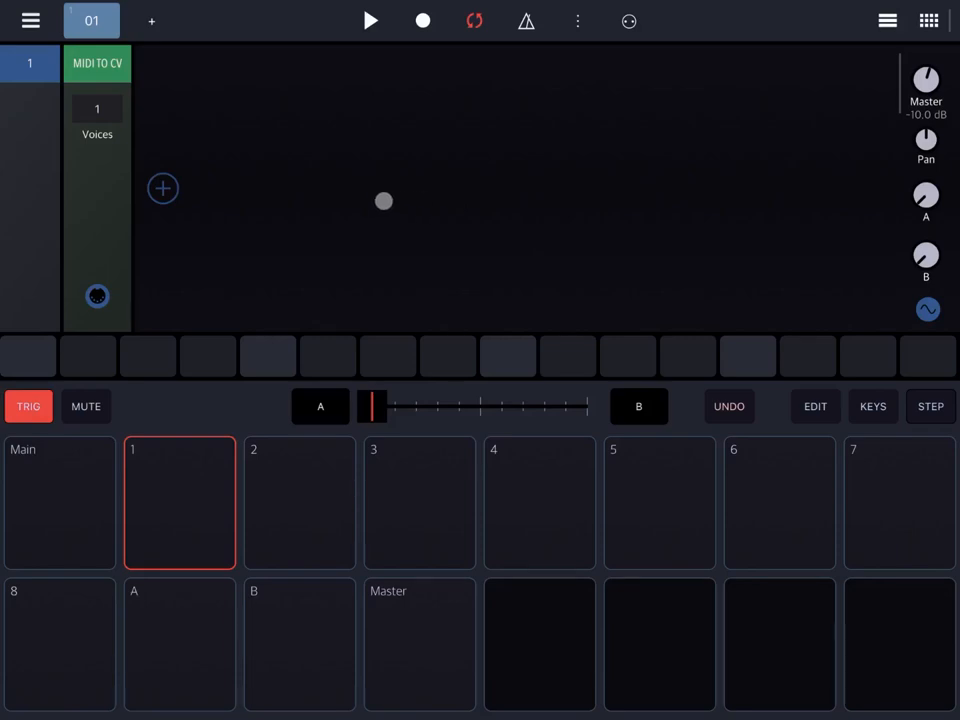
Add two FM operator generators to track 1 after the MIDI to CV module.
click(162, 189)
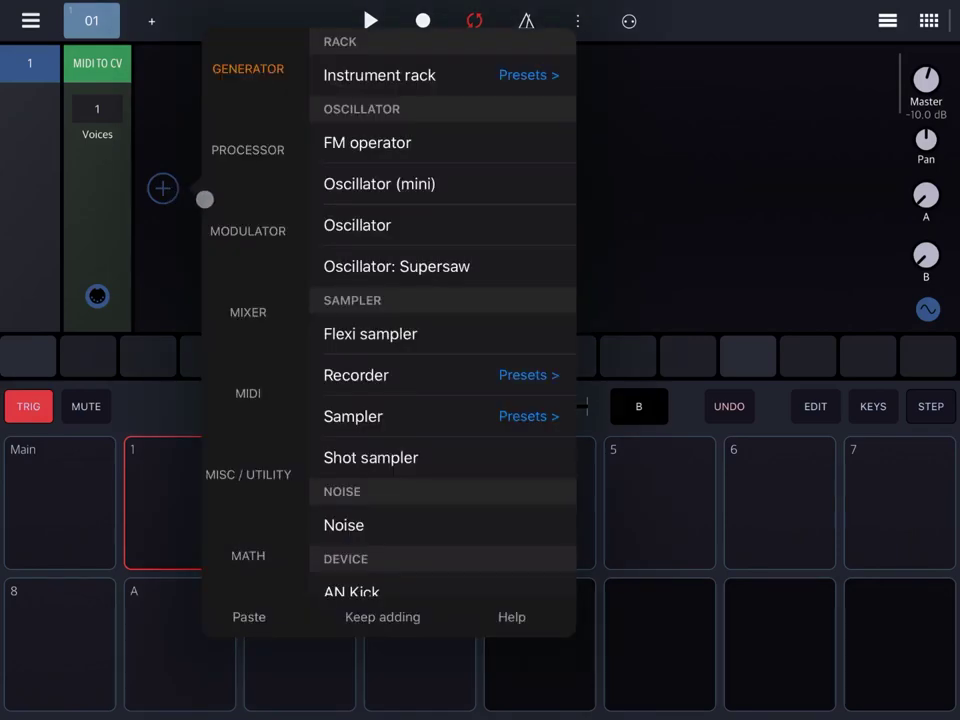
click(360, 145)
click(414, 188)
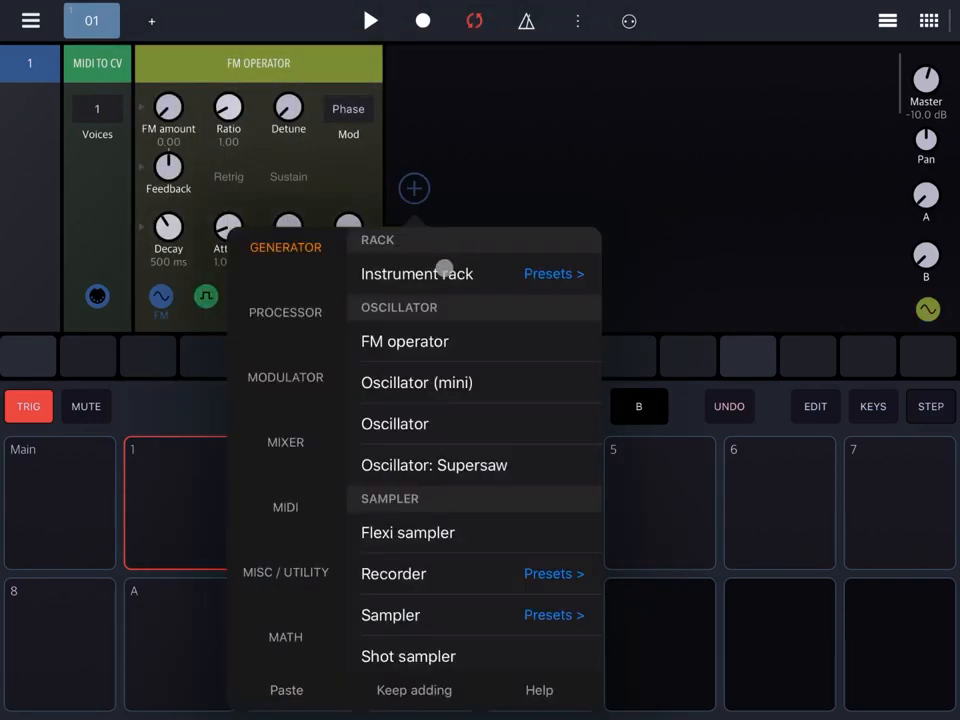
click(436, 341)
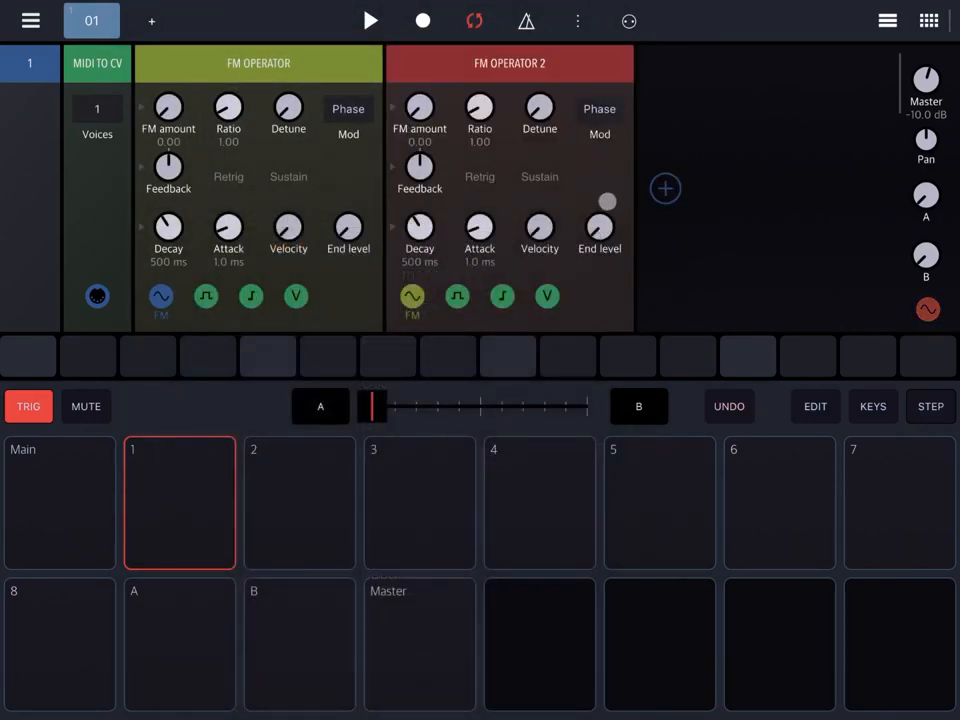
Add a plate reverb processor after the two operators.
click(665, 189)
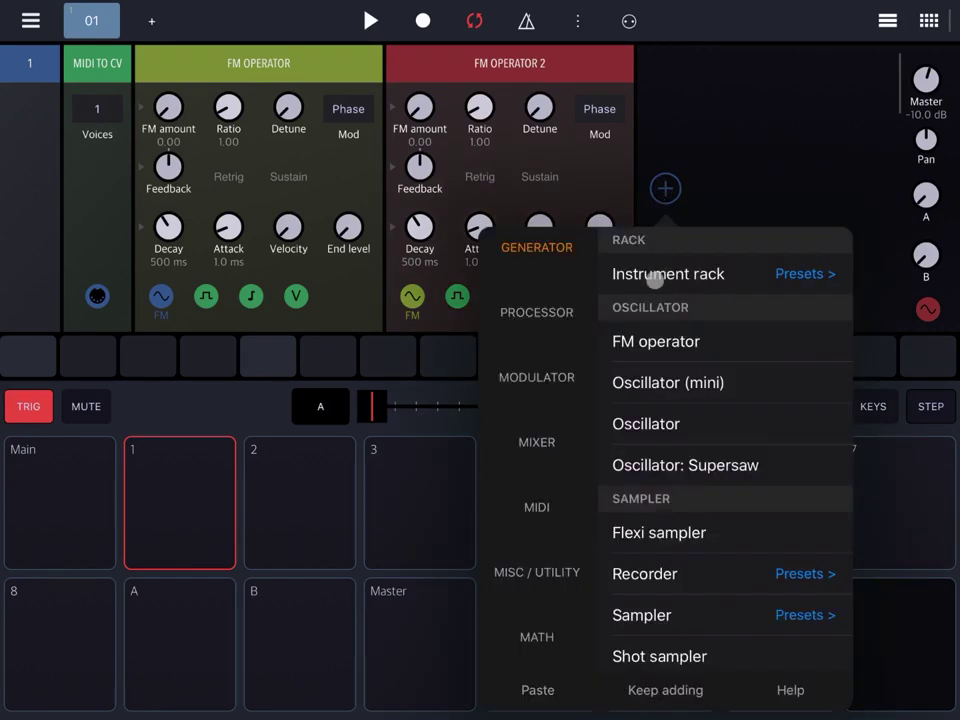
click(536, 312)
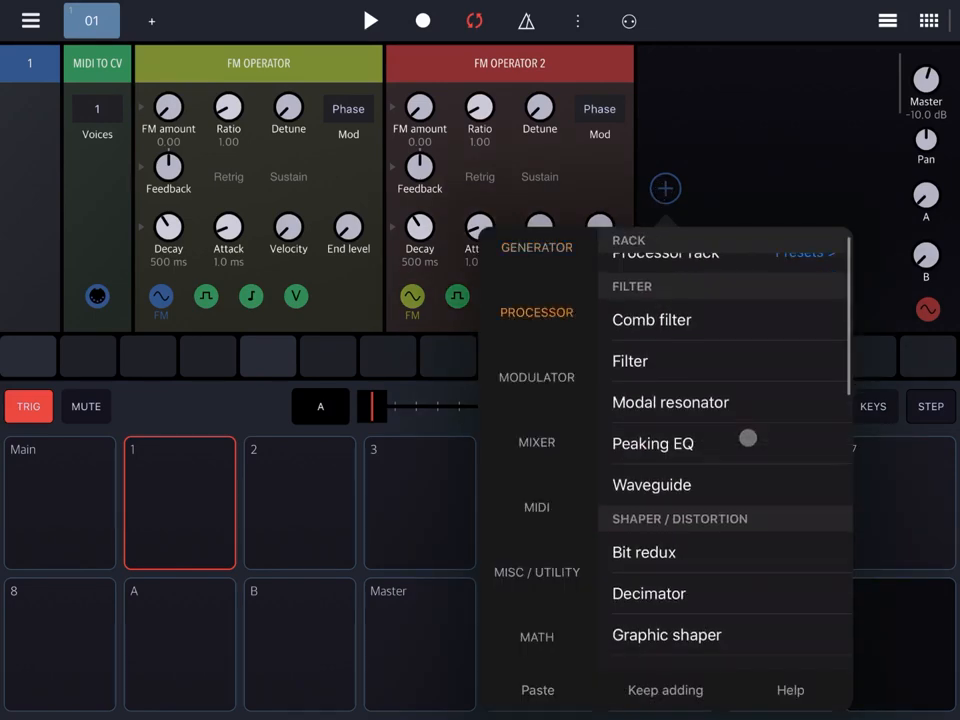
scroll(752, 439, down, 5)
scroll(752, 439, down, 5)
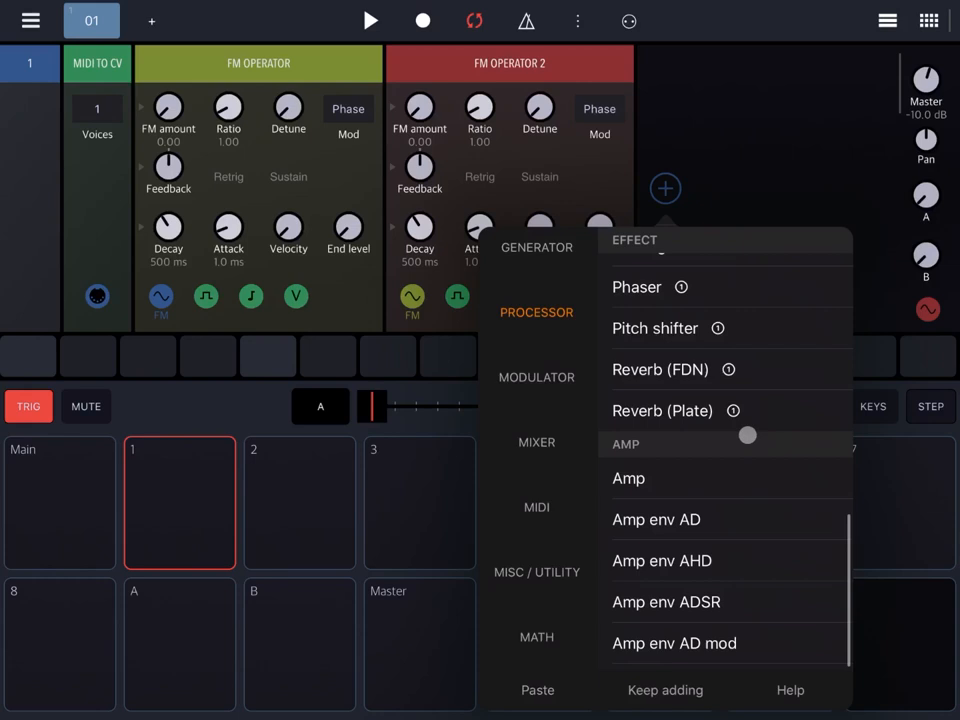
click(662, 481)
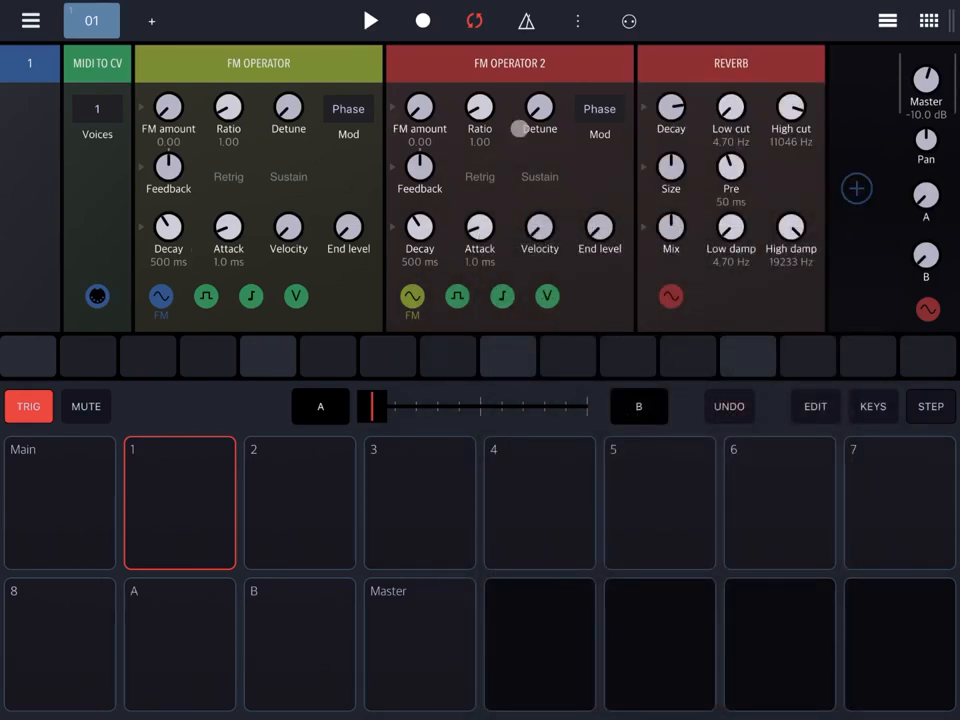
Switch operator 2 to frequency modulation at amount 0.15 with the keyboard shown.
click(598, 110)
click(873, 406)
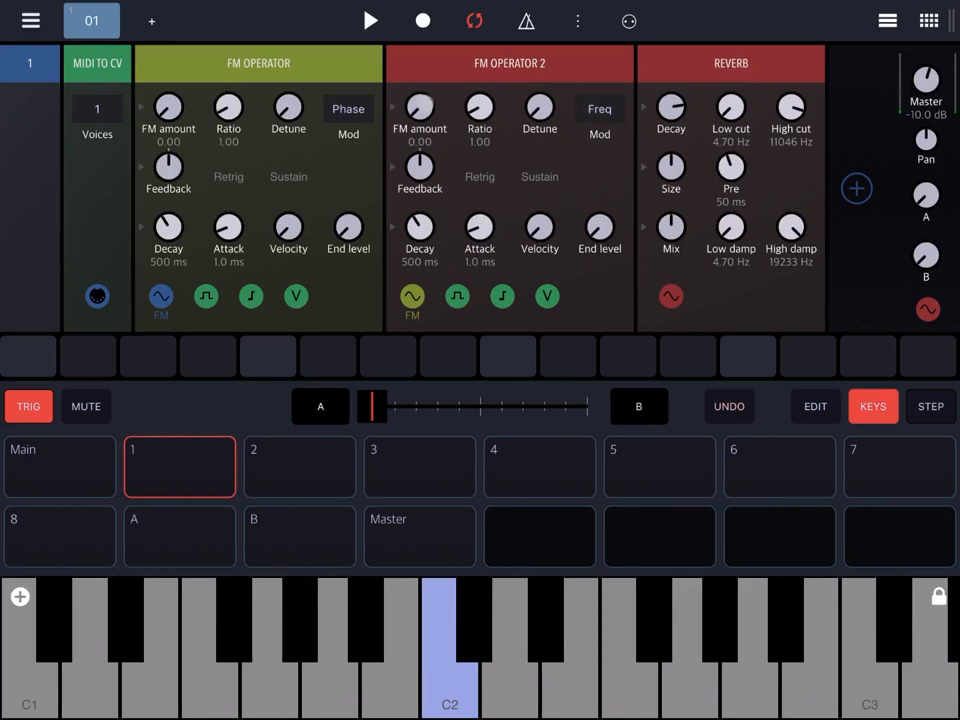
drag(418, 108, 452, 50)
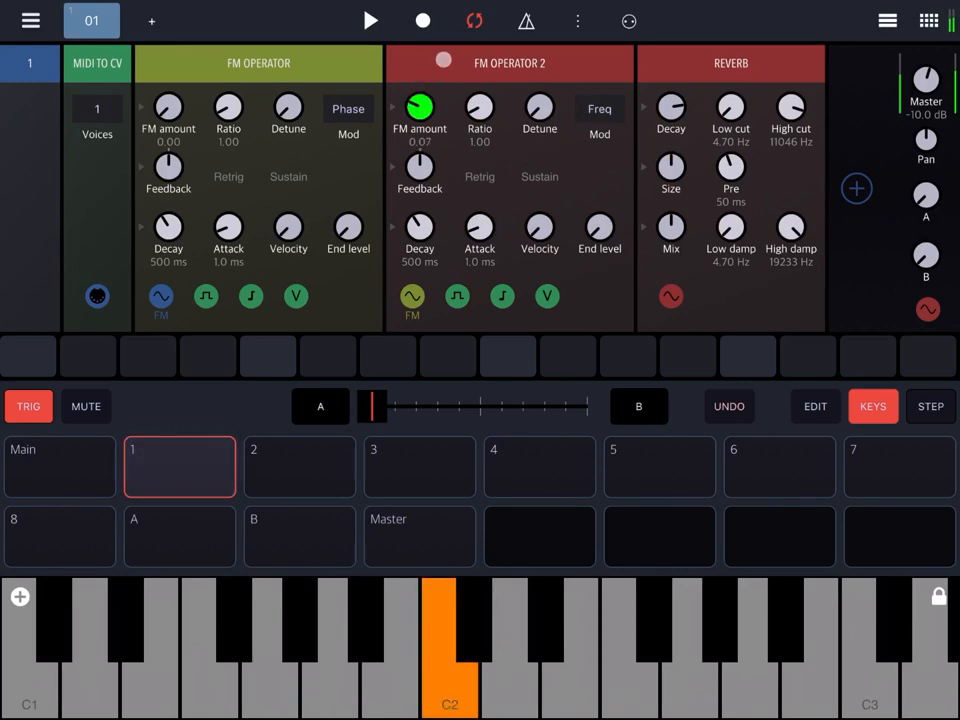
drag(418, 108, 430, 95)
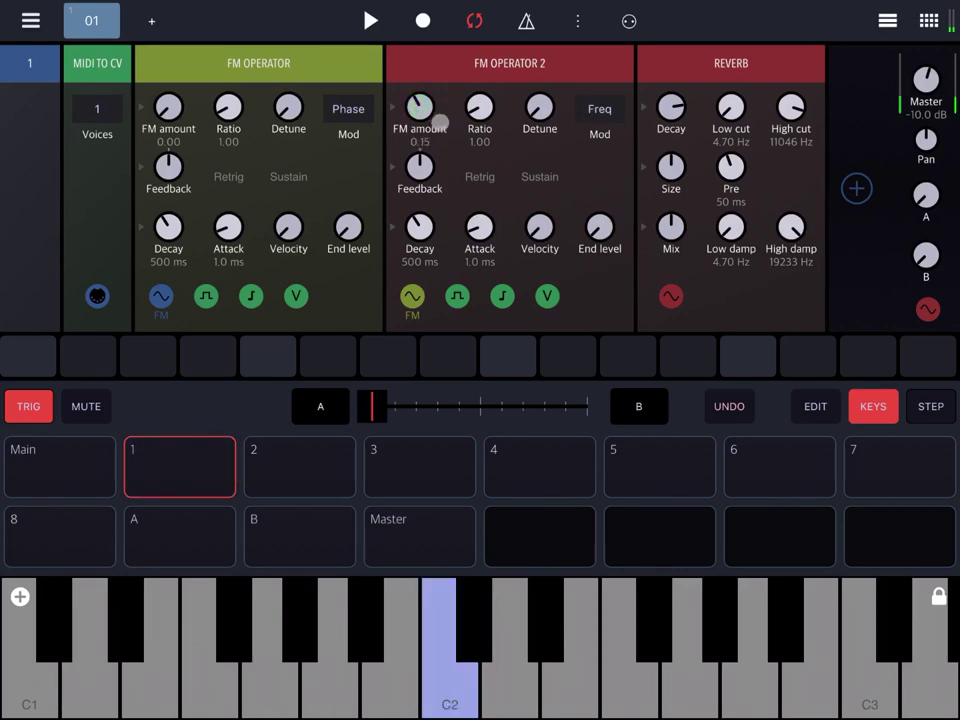
Enable sustain and raise feedback on both FM operators.
click(530, 177)
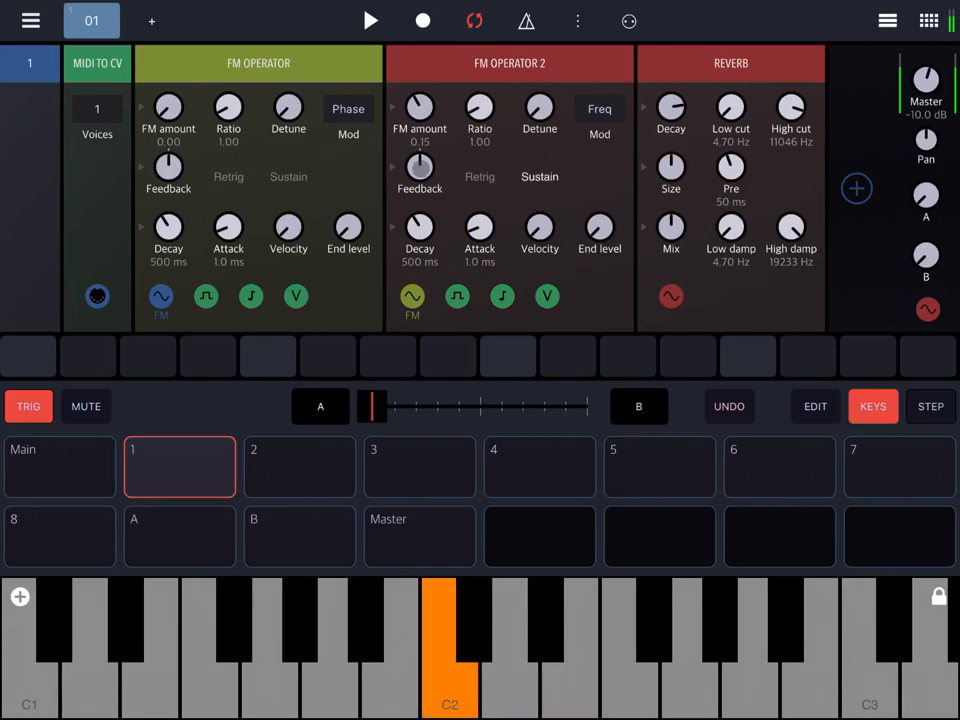
drag(420, 167, 438, 138)
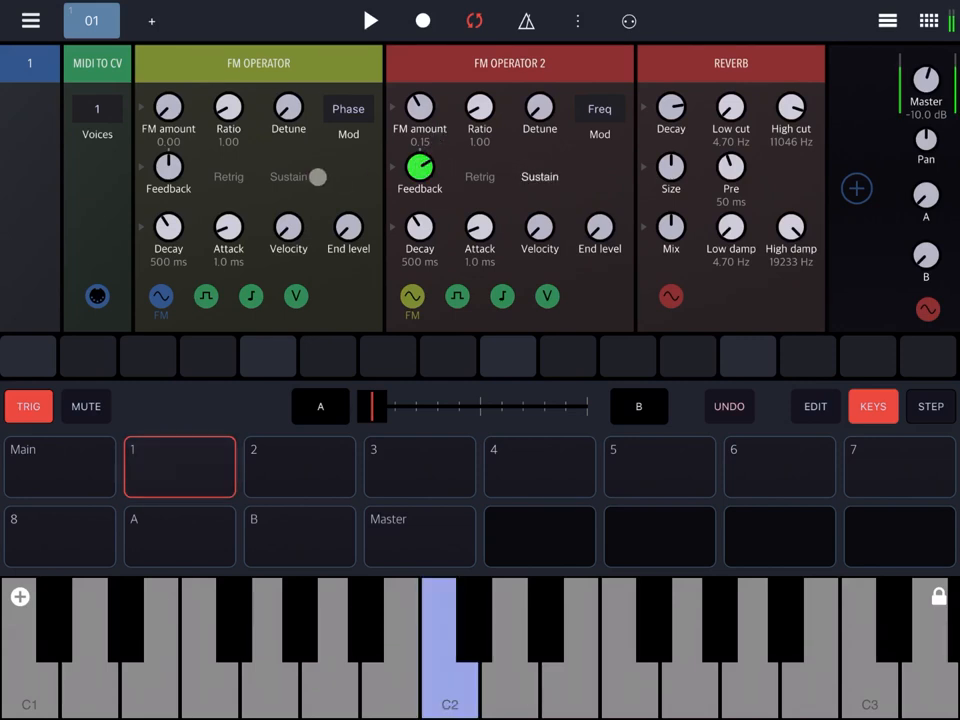
click(297, 176)
drag(168, 167, 140, 100)
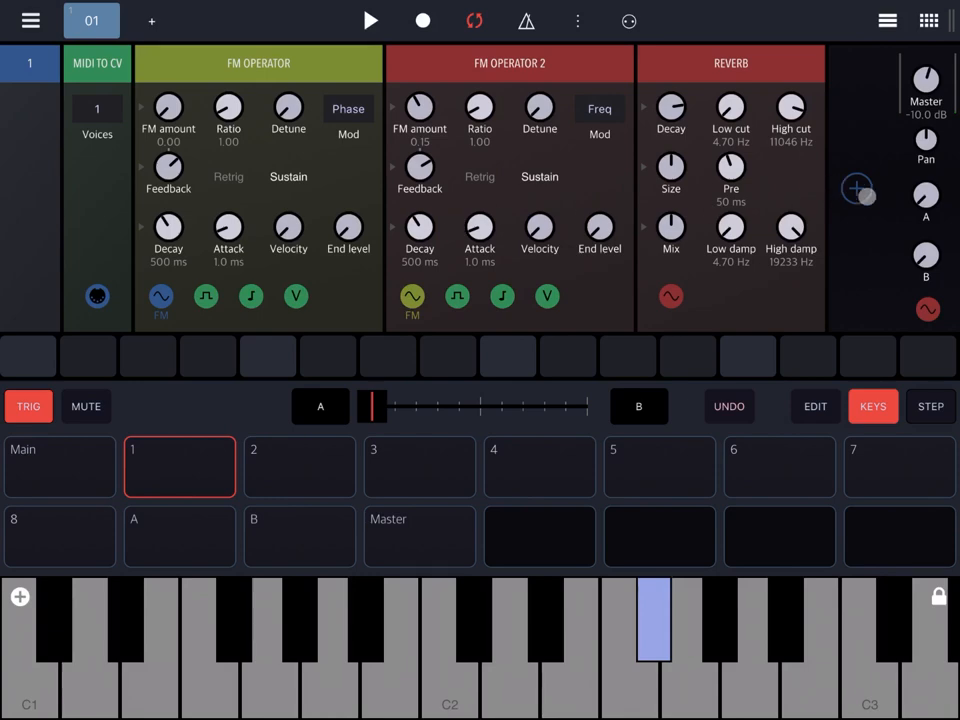
Add a Sampler generator after the reverb and bring it into view.
click(650, 152)
click(502, 65)
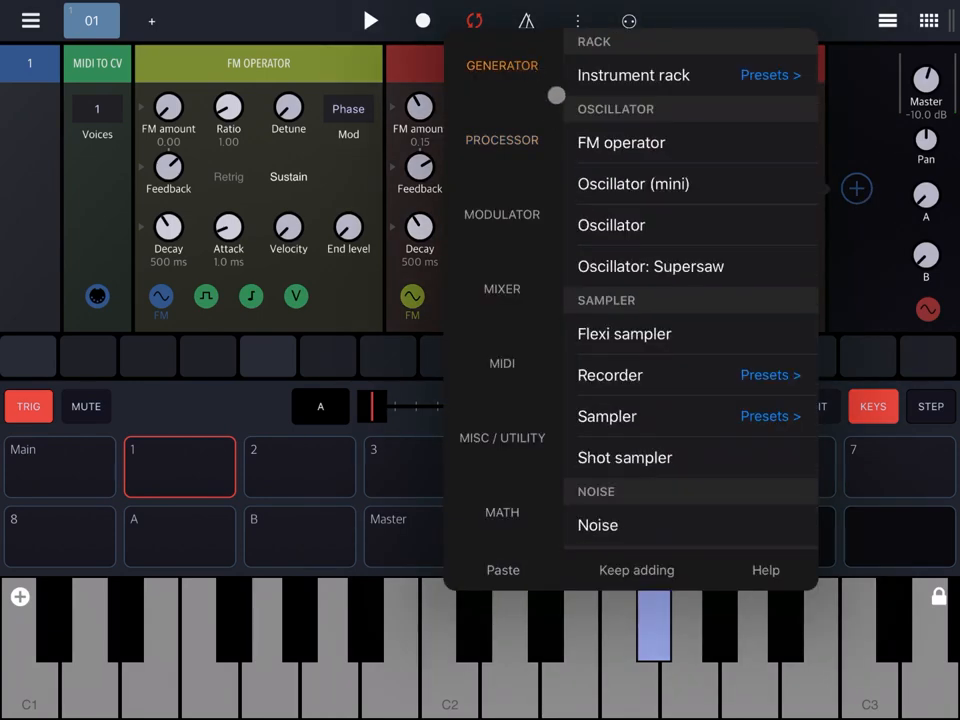
click(607, 416)
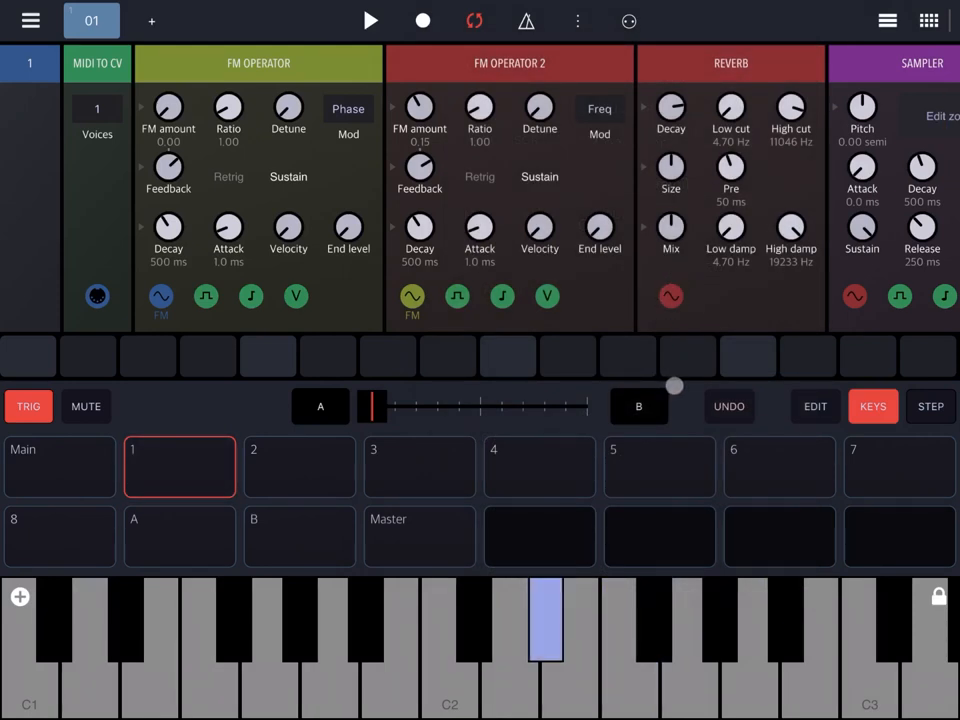
drag(676, 300, 488, 300)
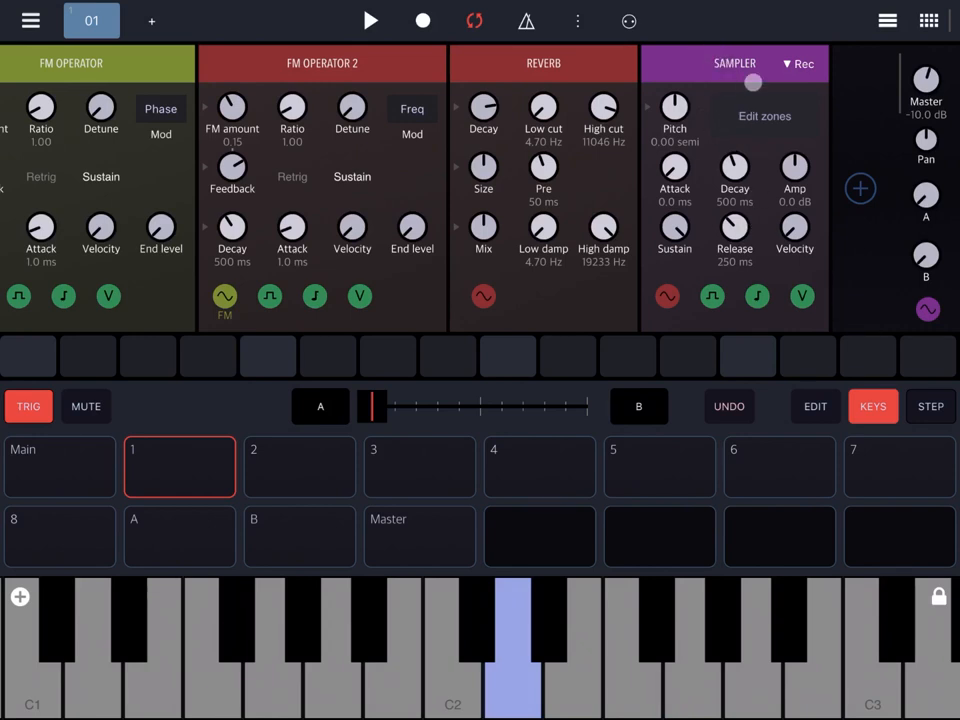
Add a mixer fed by the reverb output and play notes to hear the synth.
click(861, 190)
click(505, 289)
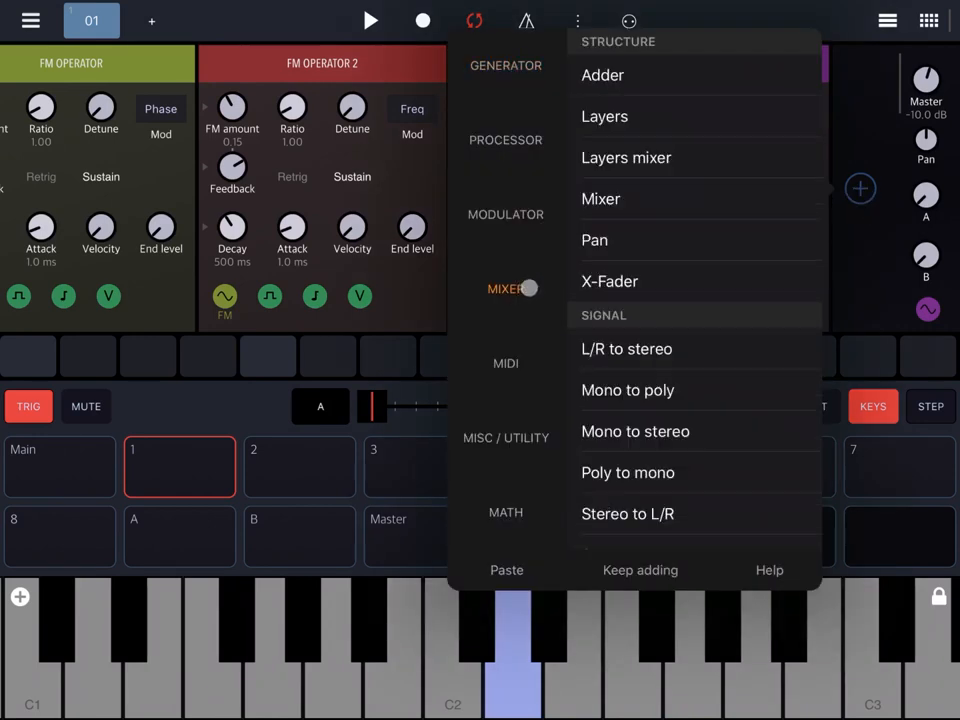
click(601, 199)
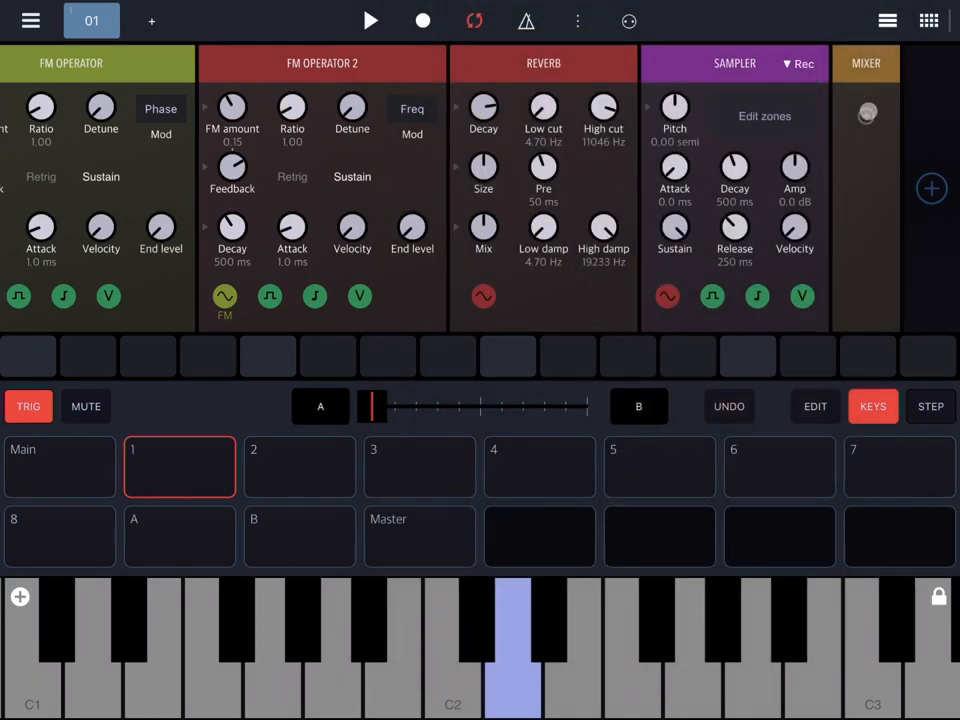
click(866, 116)
click(605, 295)
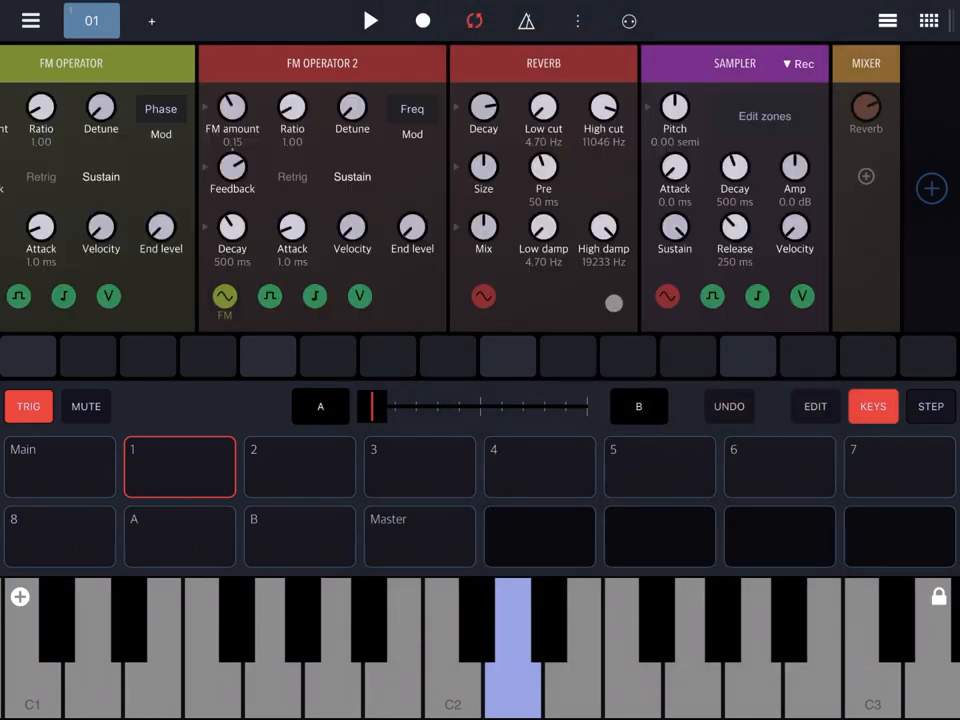
drag(520, 655, 386, 656)
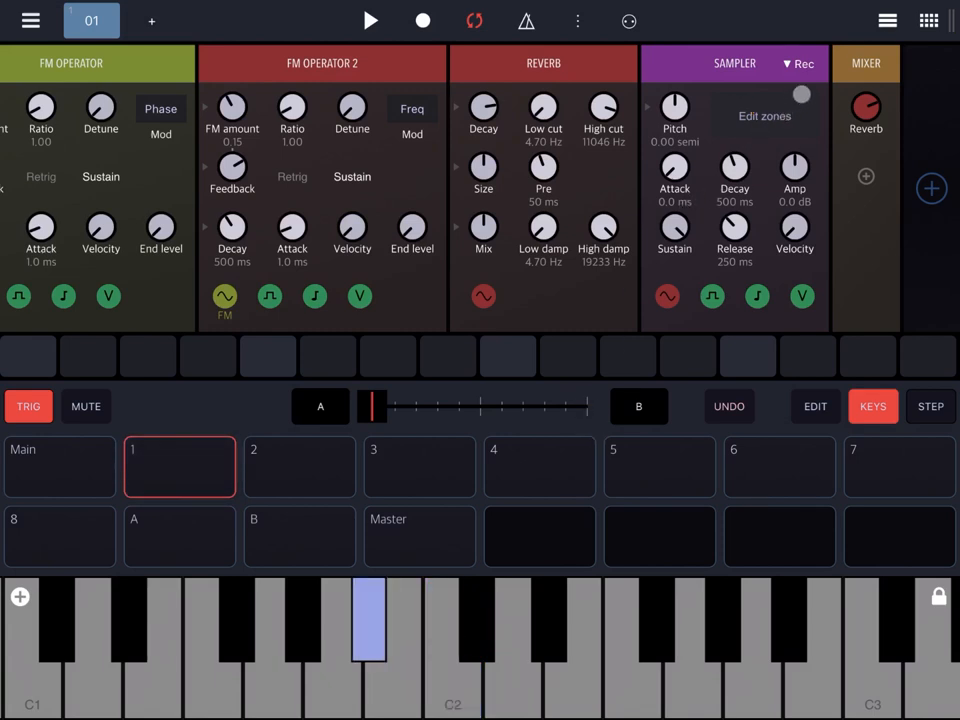
Arm the Sampler's recording and capture the synth into zones on the first few keys.
click(798, 64)
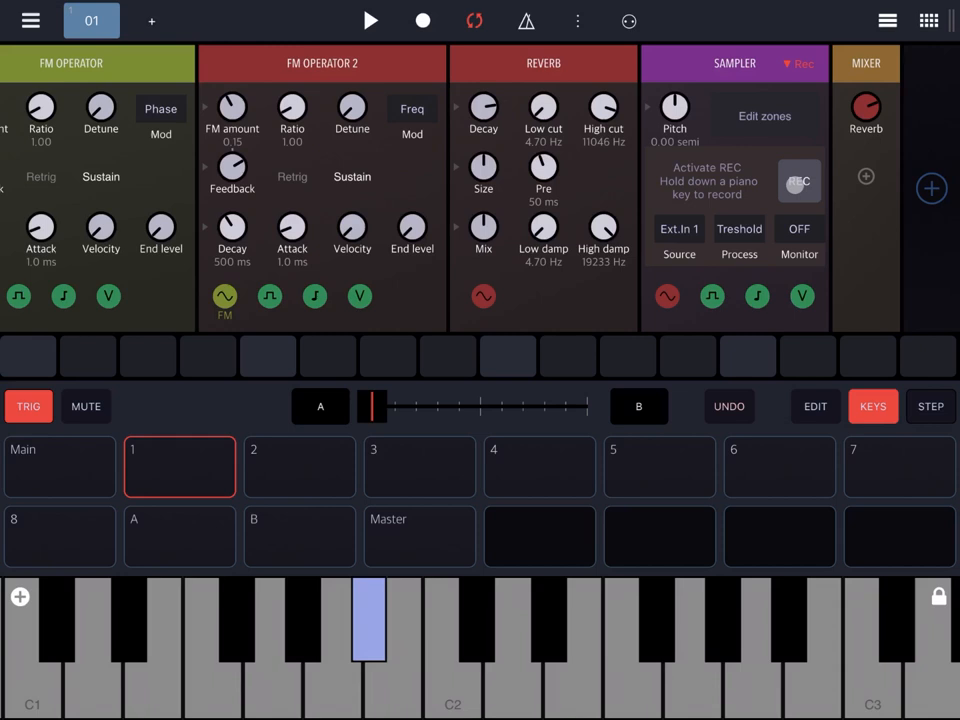
click(798, 181)
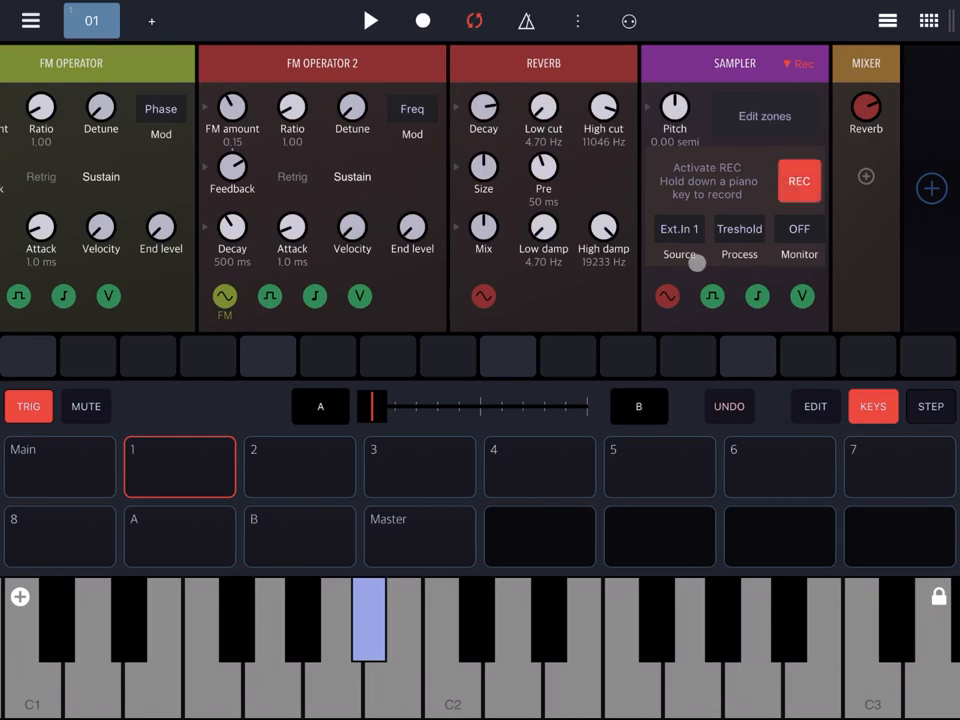
click(240, 640)
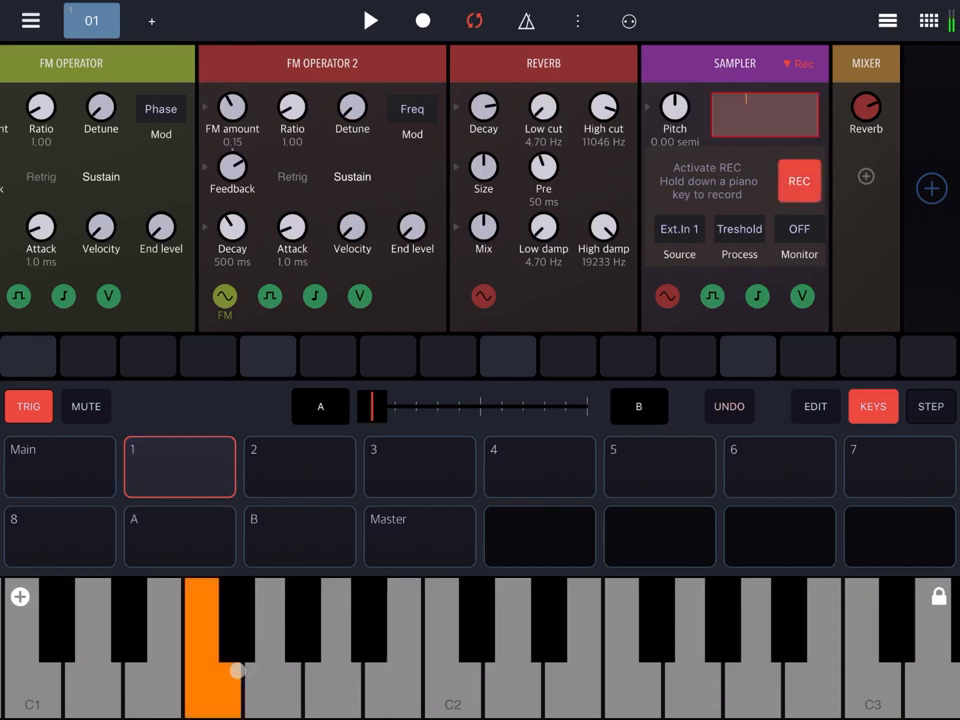
click(253, 620)
drag(275, 665, 280, 667)
click(275, 640)
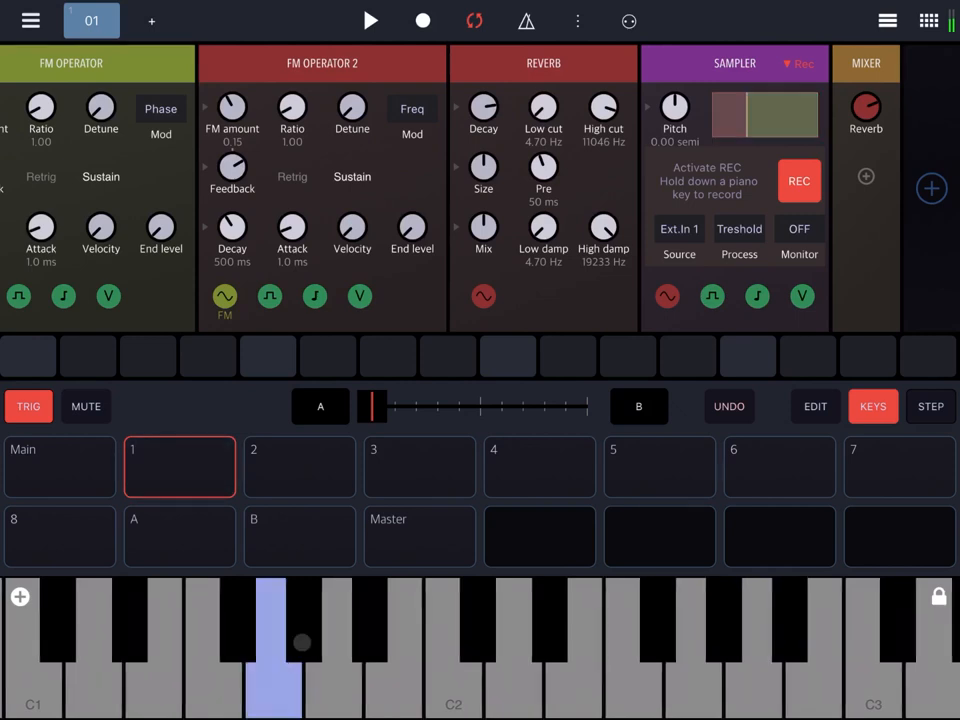
Record further zones up to C2, stop recording and bring up the sample's zone editor.
click(330, 660)
click(370, 633)
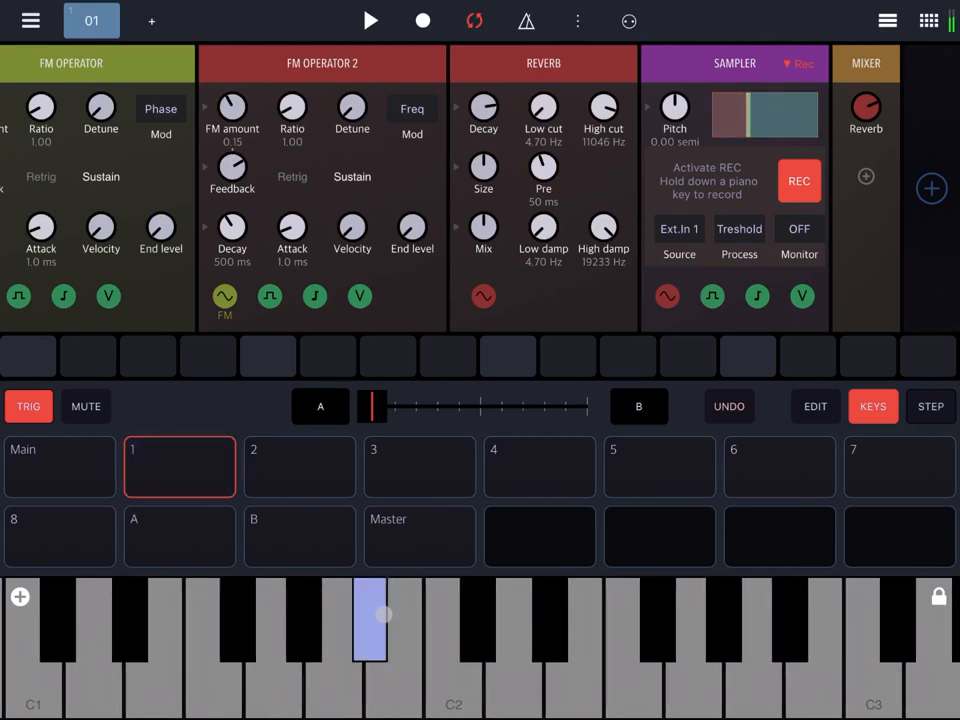
click(385, 640)
click(442, 686)
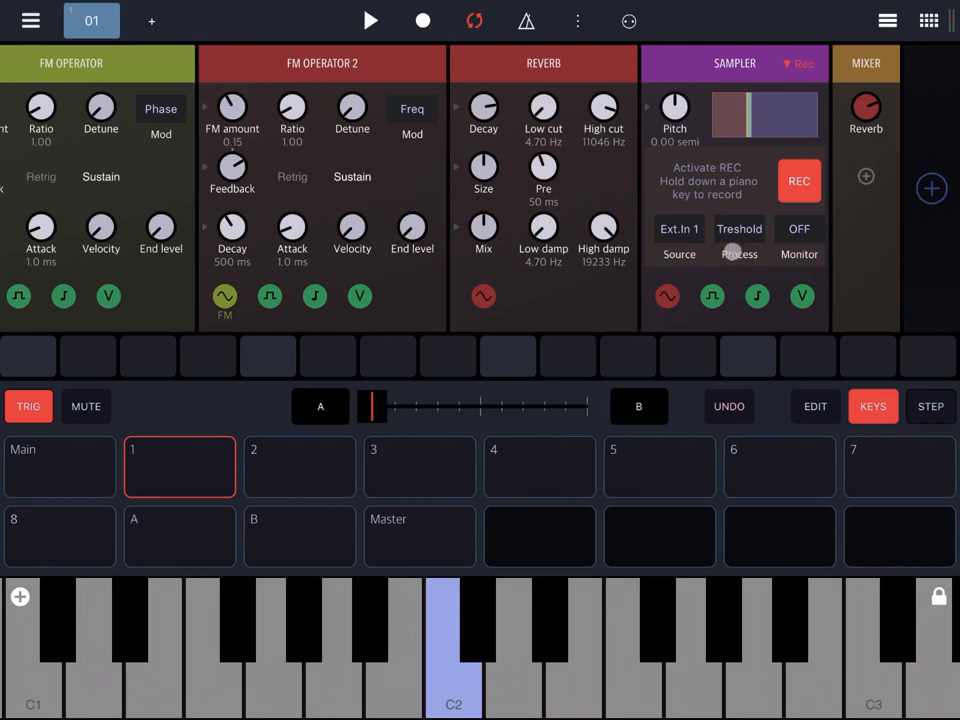
click(798, 181)
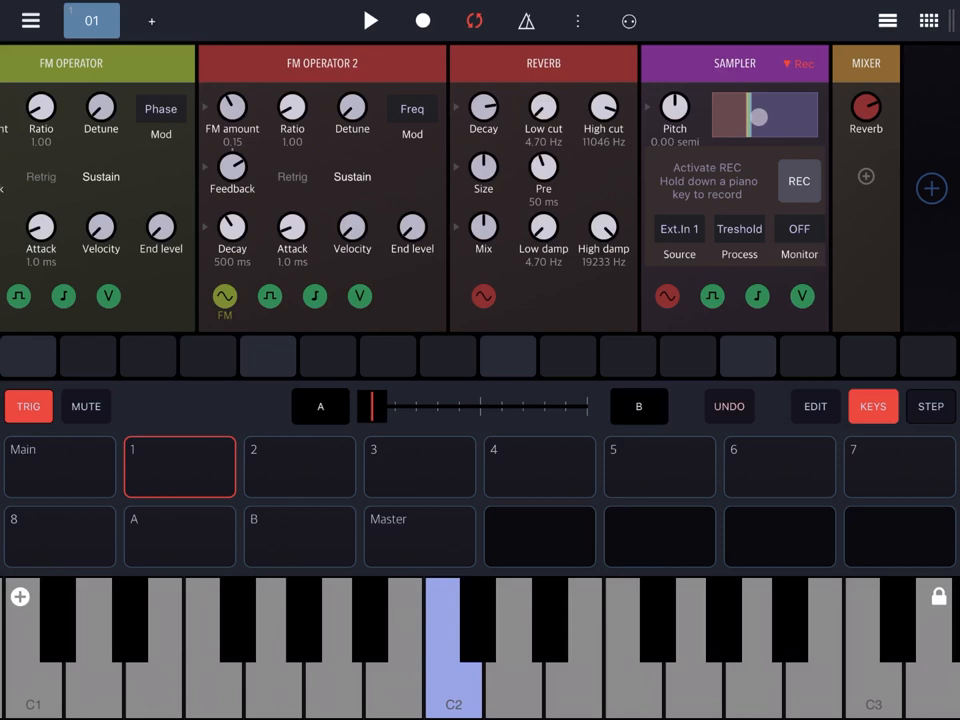
click(767, 120)
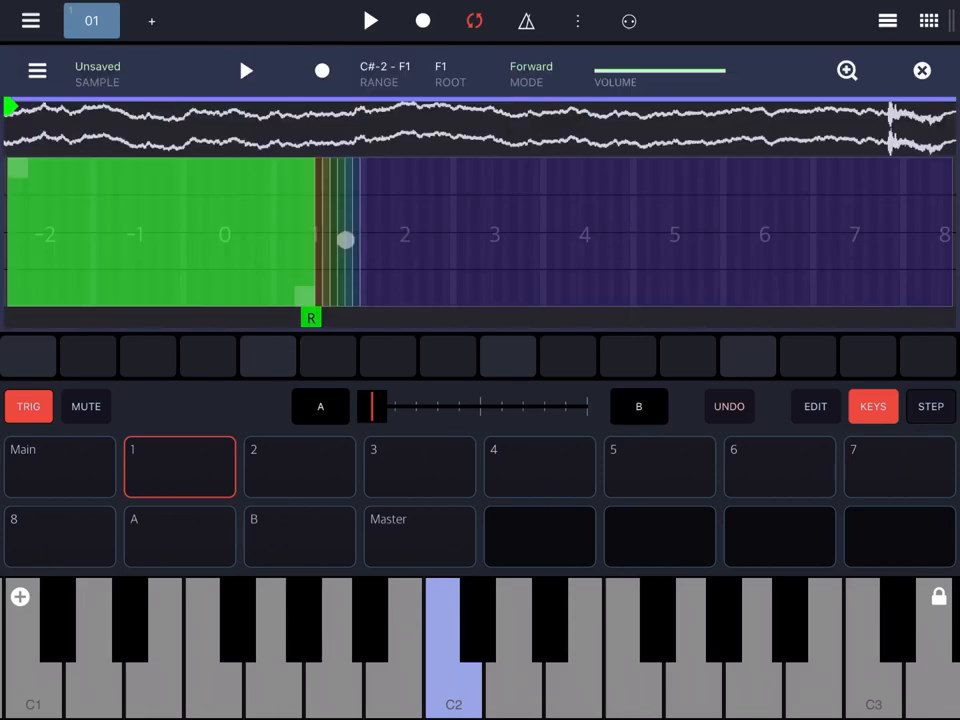
scroll(345, 240, up, 5)
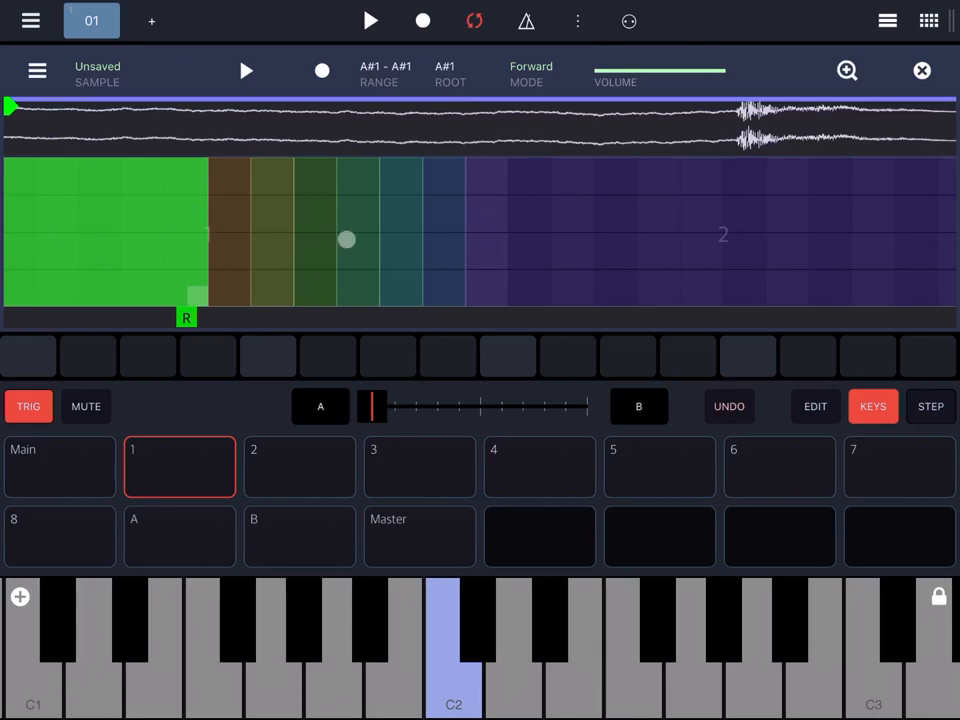
Audition the recorded zones by playing the lowest keys on the keyboard.
click(200, 640)
click(237, 630)
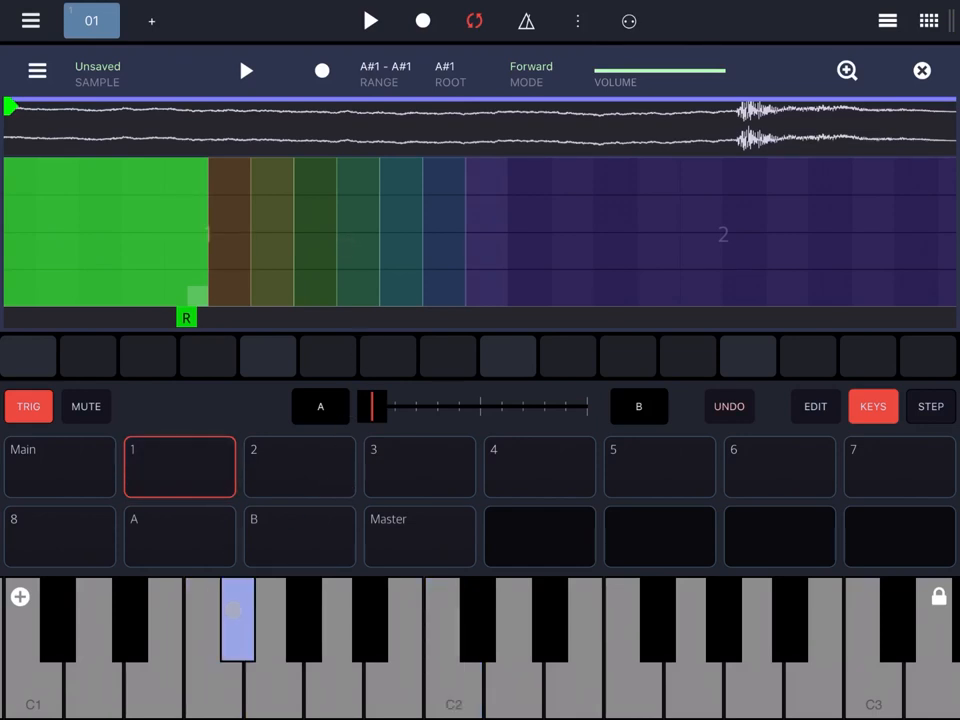
click(218, 668)
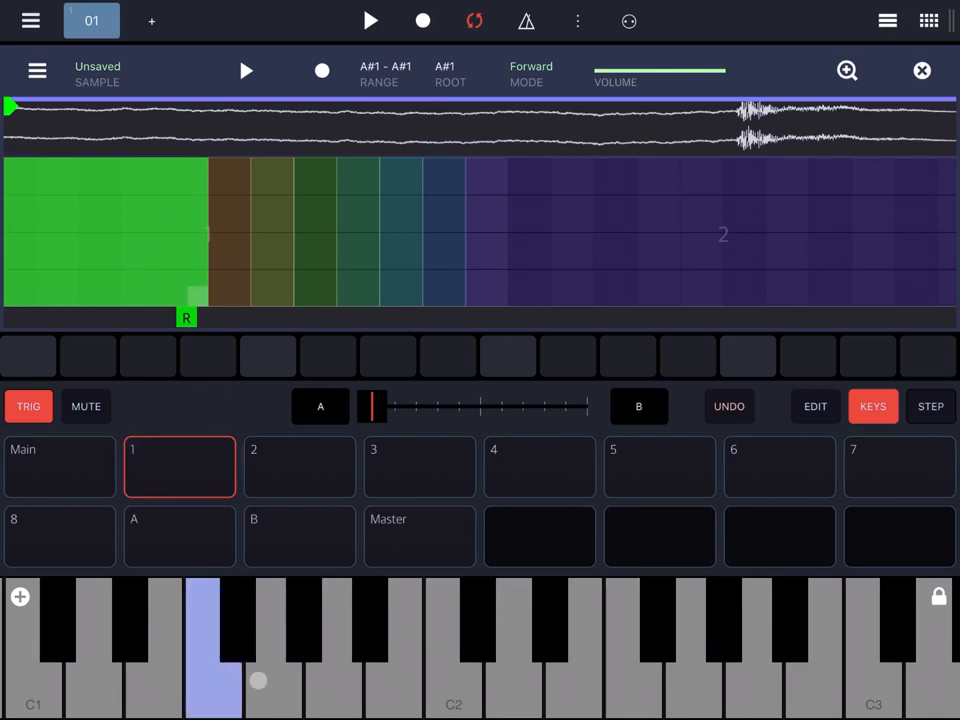
click(240, 630)
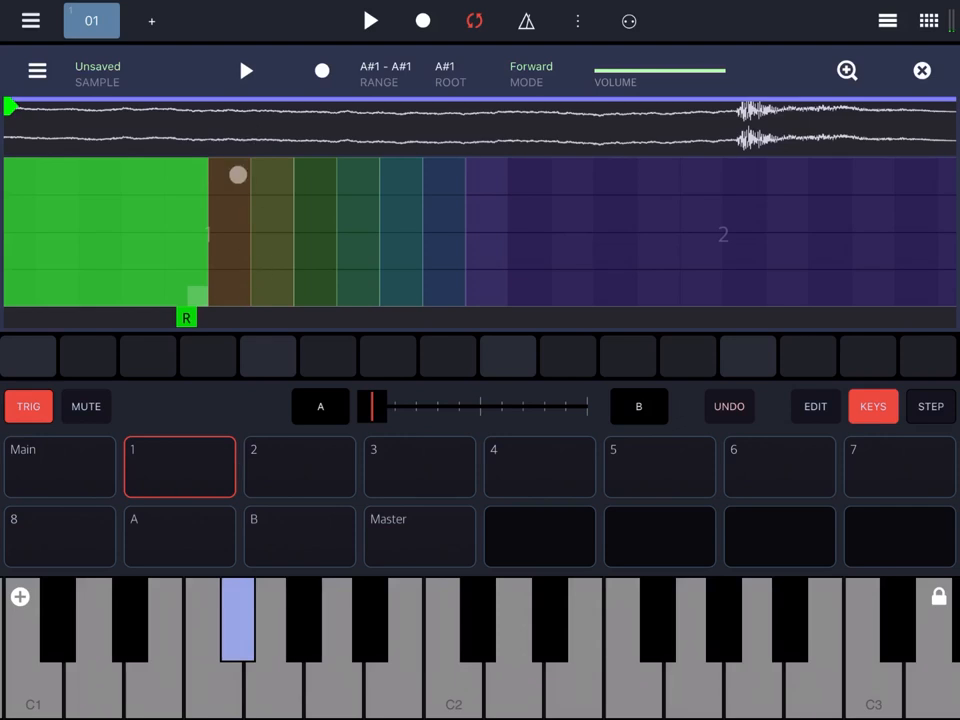
Step through the zone columns F#1, G#1, A#1 and B1 to audition each.
click(232, 175)
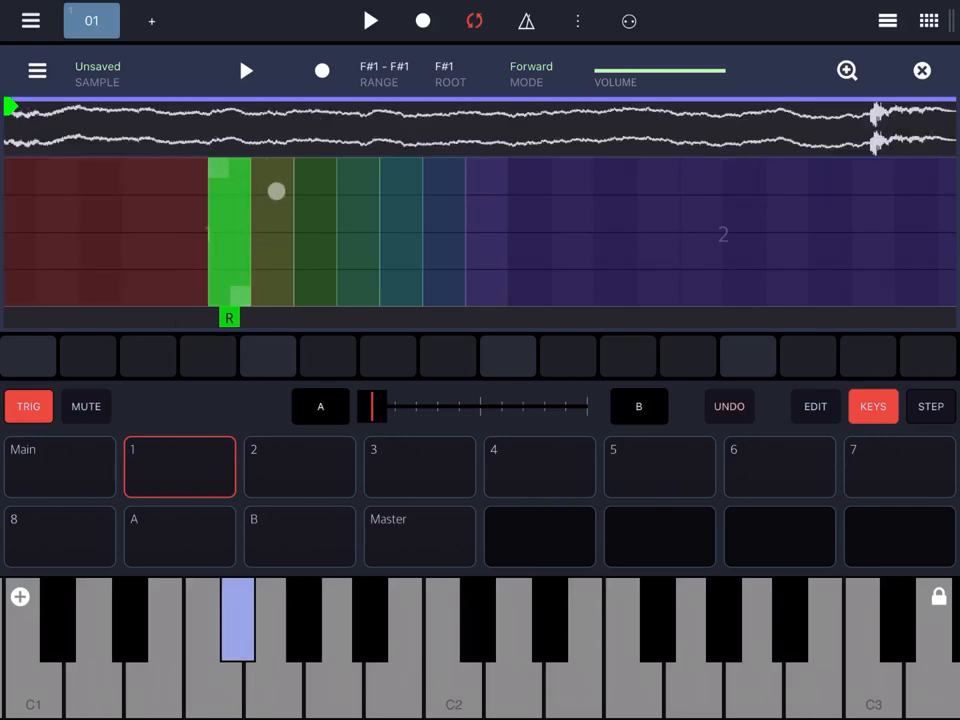
click(272, 230)
click(350, 235)
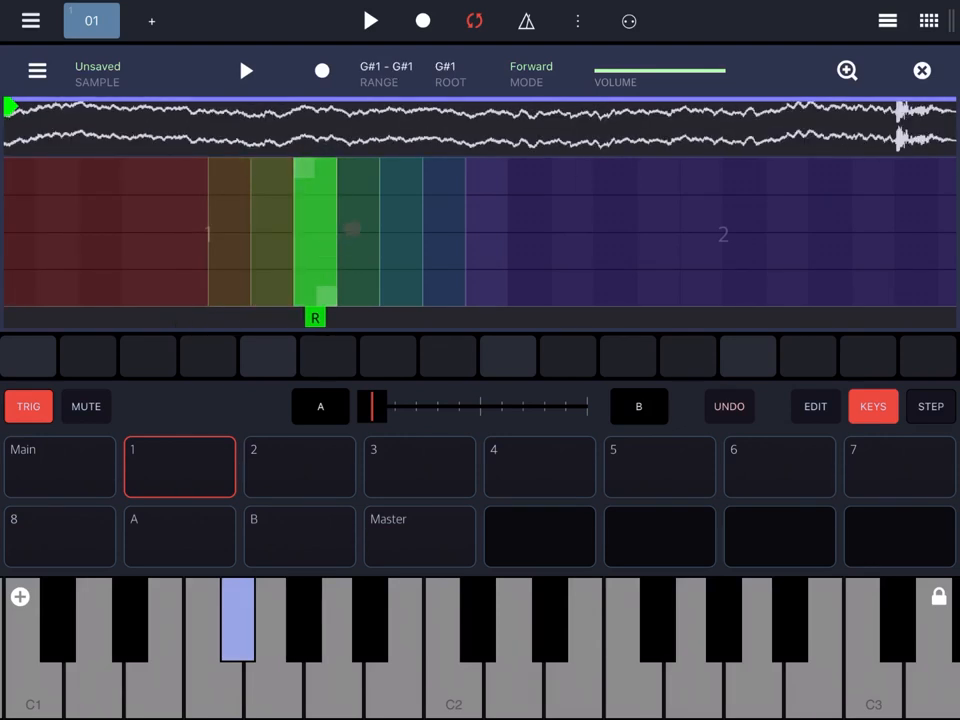
click(375, 223)
click(412, 219)
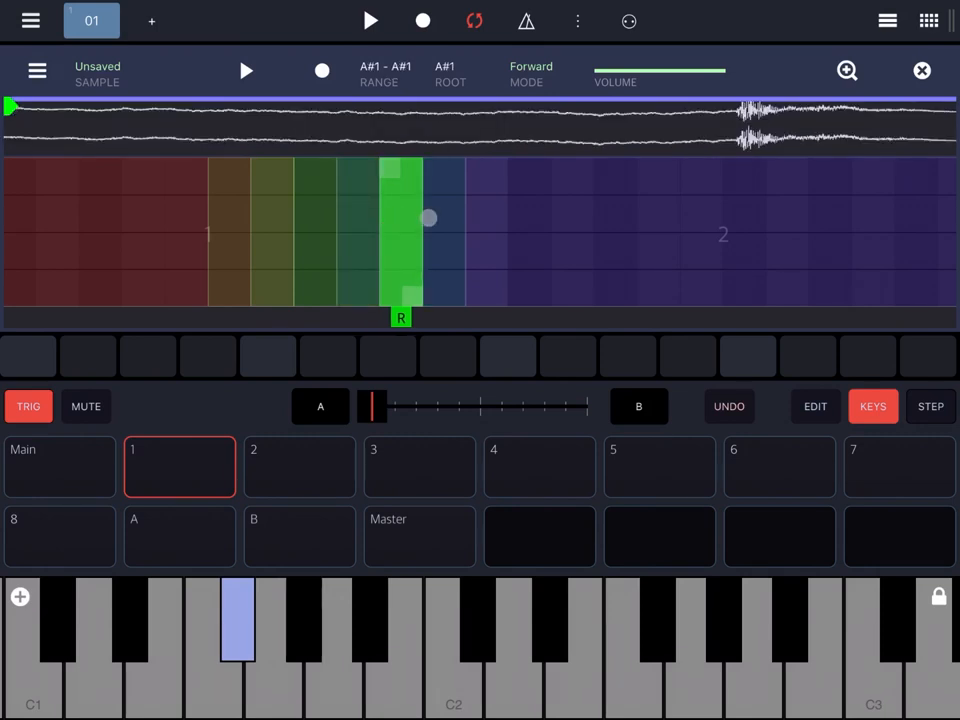
click(440, 219)
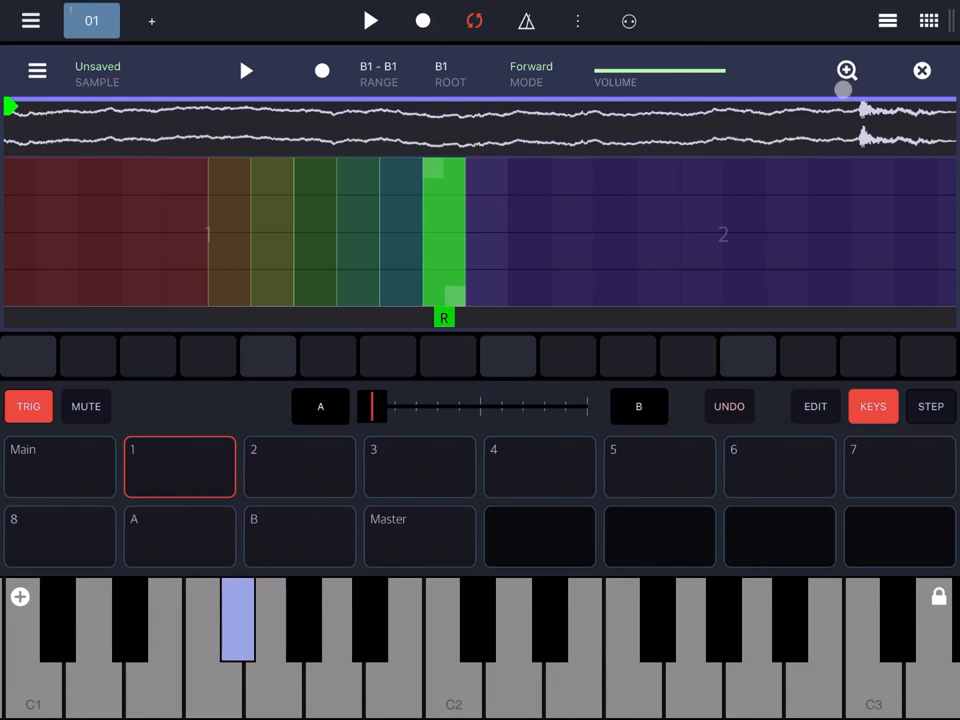
Close the sample editor and drag the Sampler module out of the rack, leaving the Mixer unchanged.
click(922, 69)
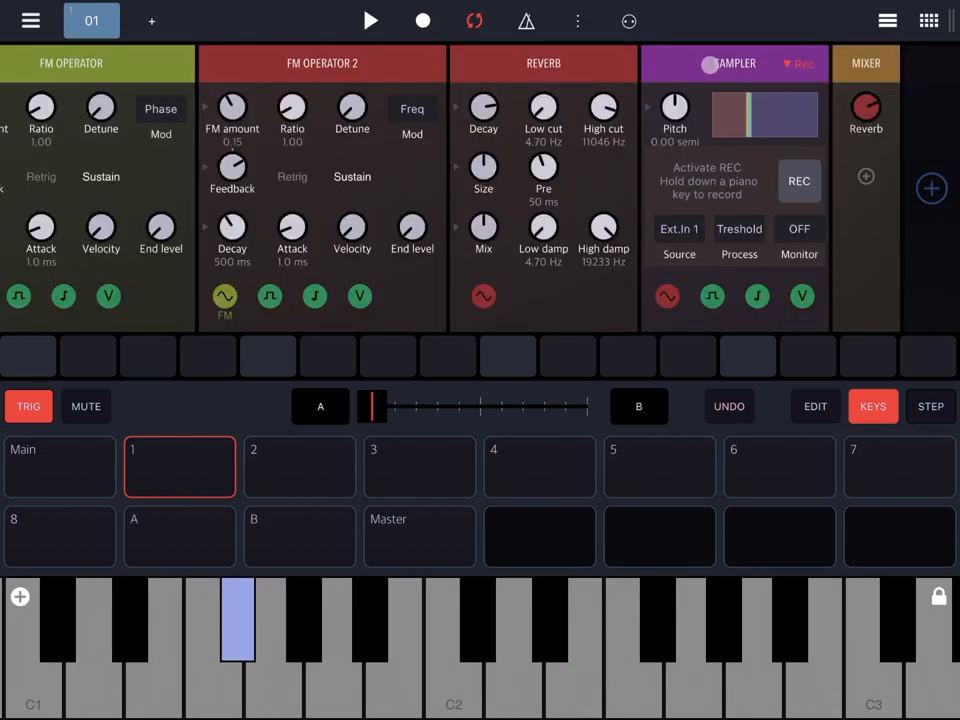
click(704, 72)
drag(704, 72, 710, 250)
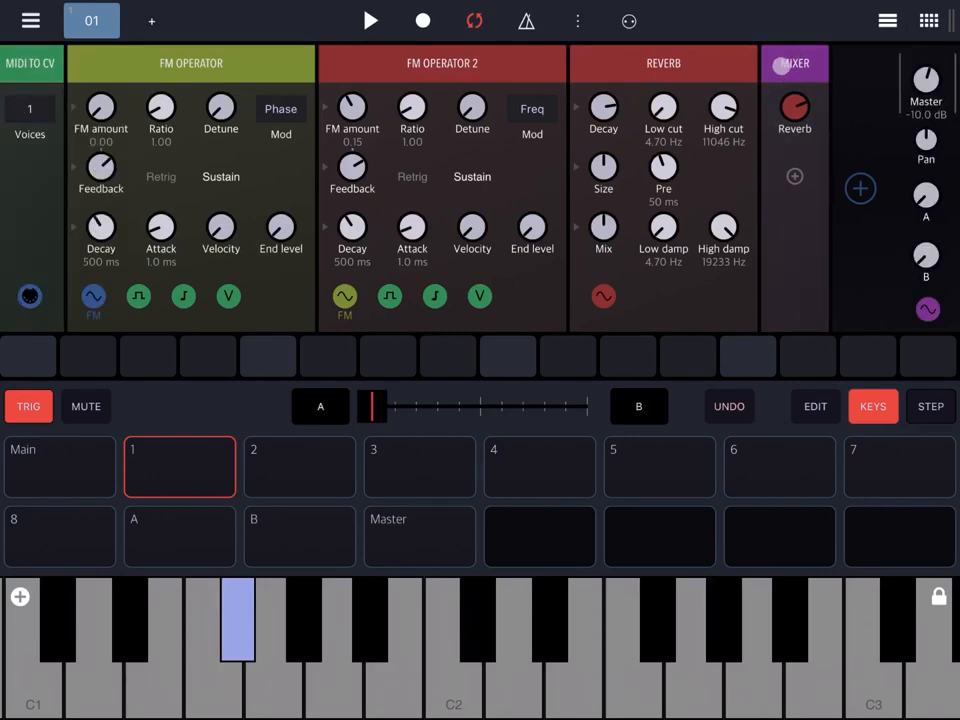
click(788, 65)
click(846, 70)
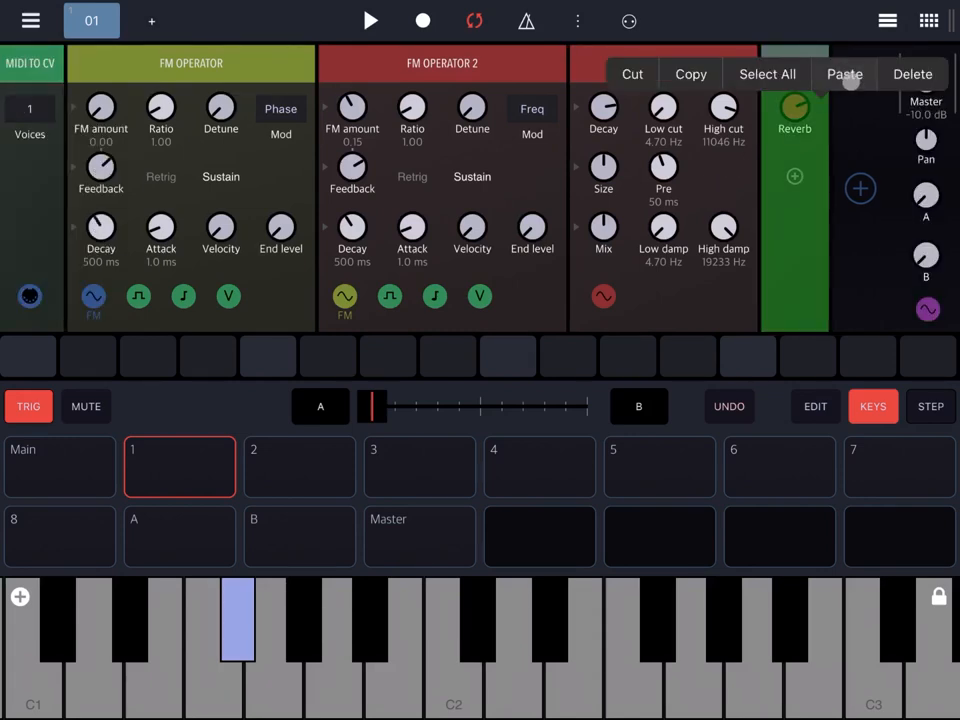
click(773, 58)
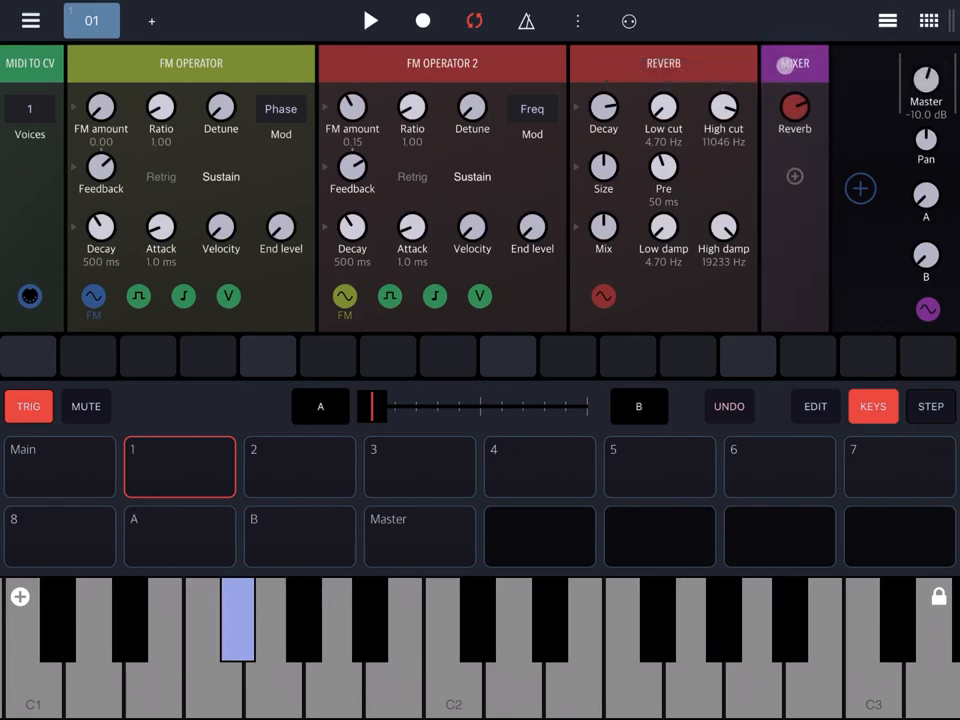
Add a Flexi sampler generator after the reverb.
click(794, 176)
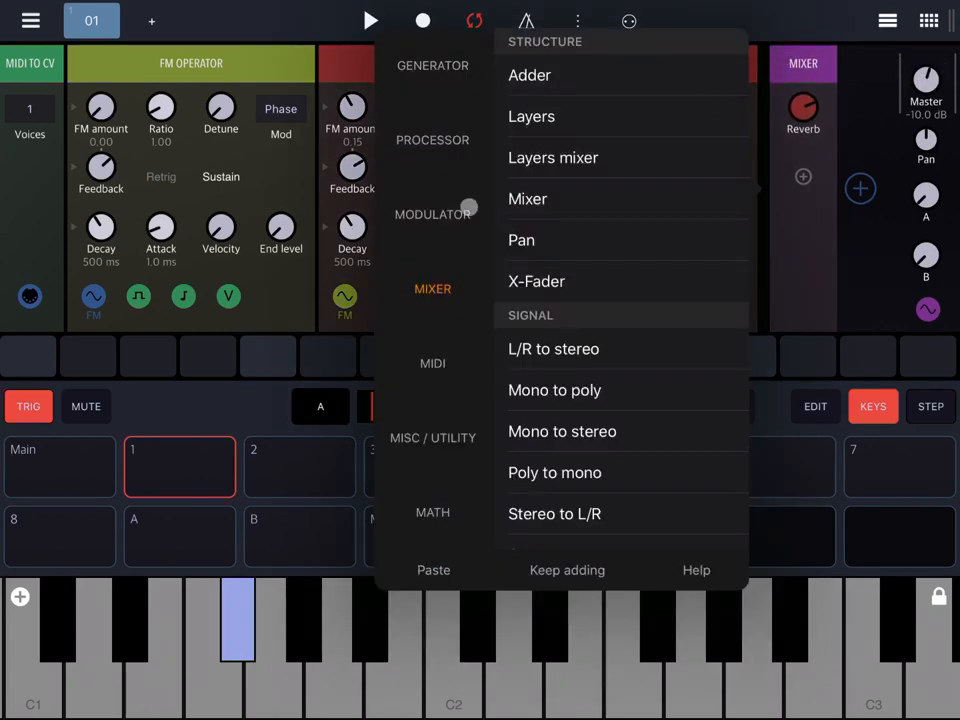
click(416, 72)
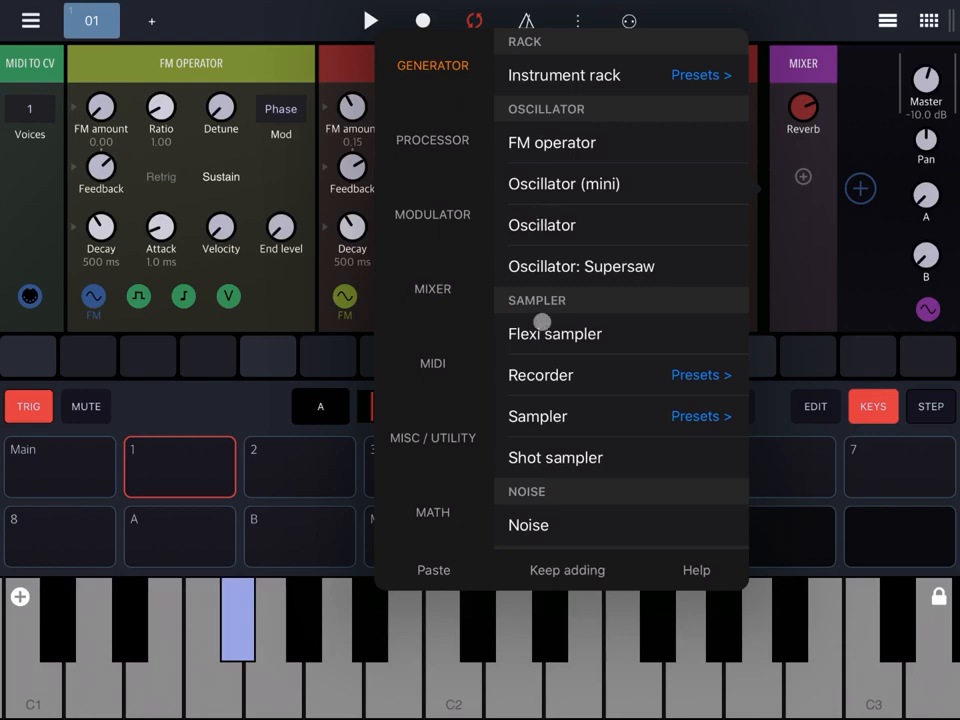
click(580, 334)
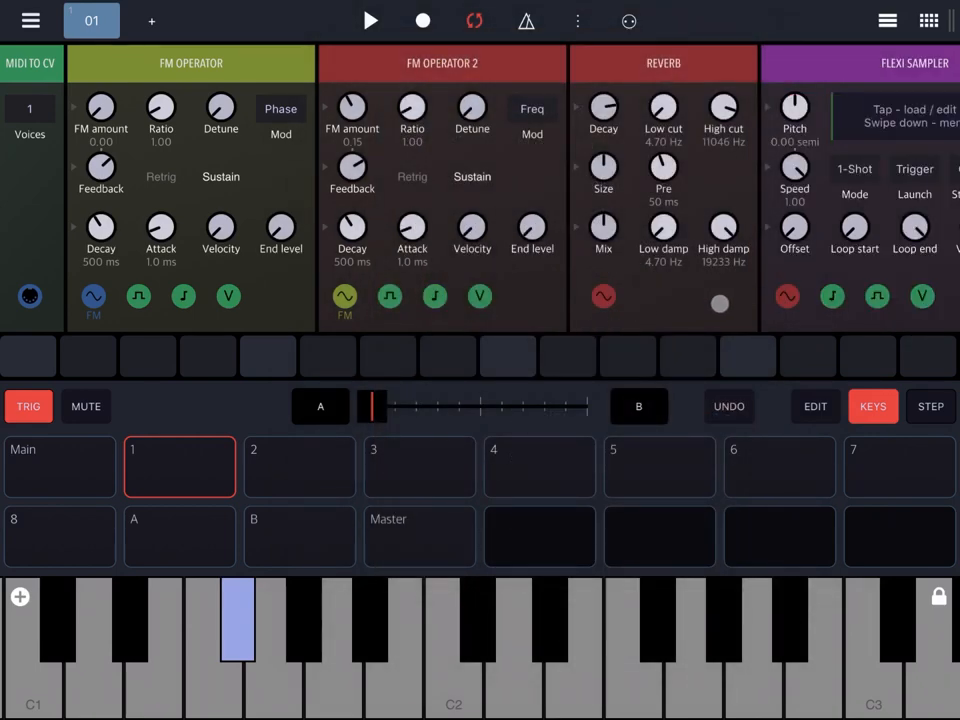
Set the Flexi Sampler to record from module input with threshold-triggered start.
drag(720, 303, 682, 275)
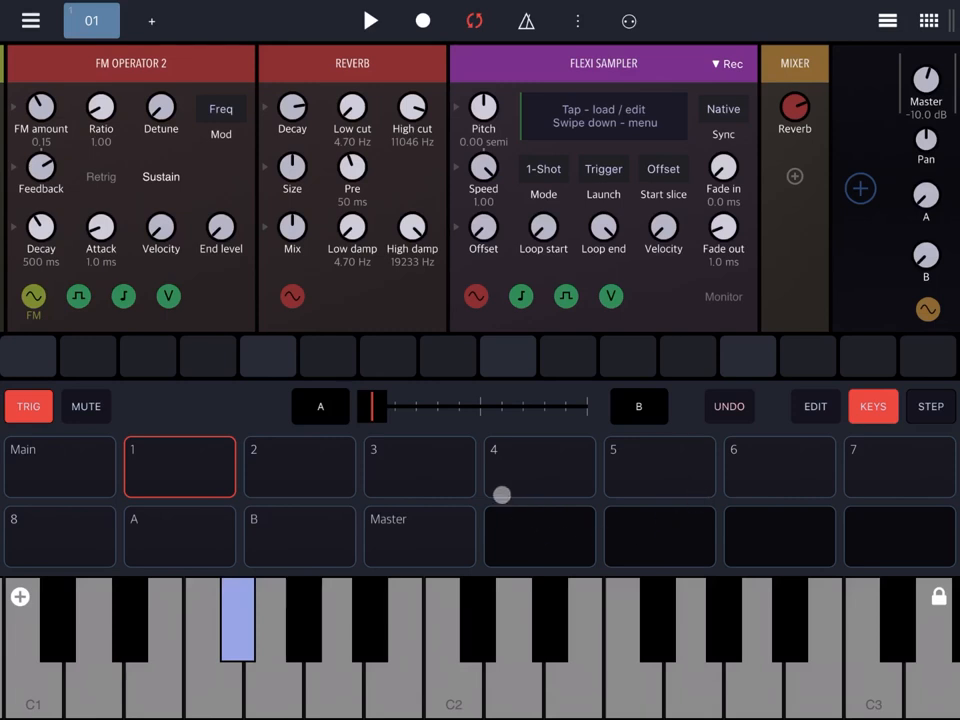
click(550, 620)
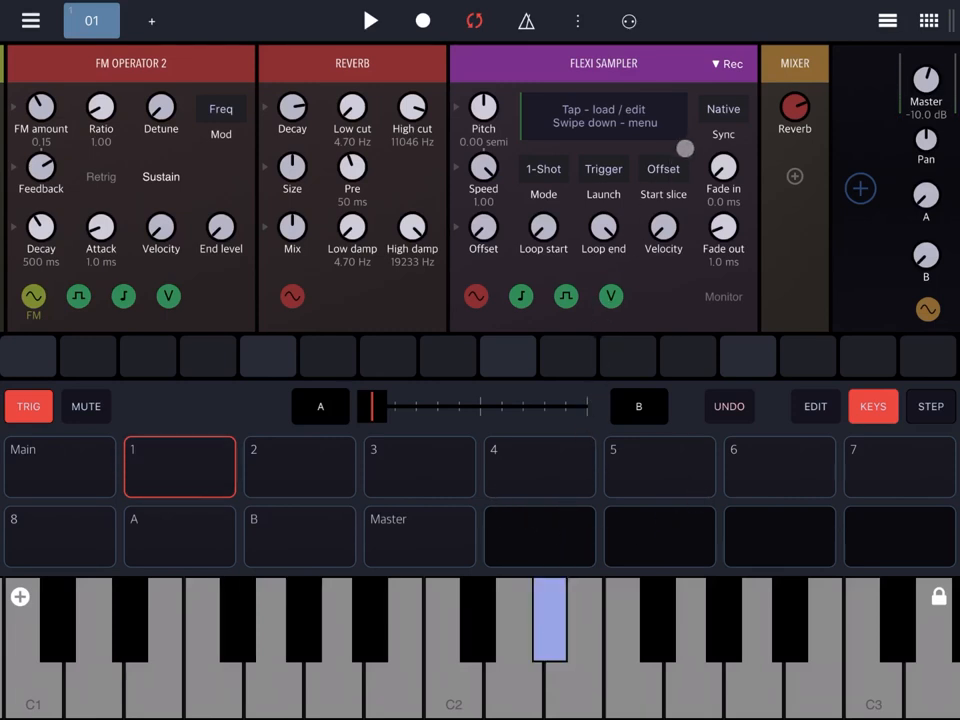
click(727, 63)
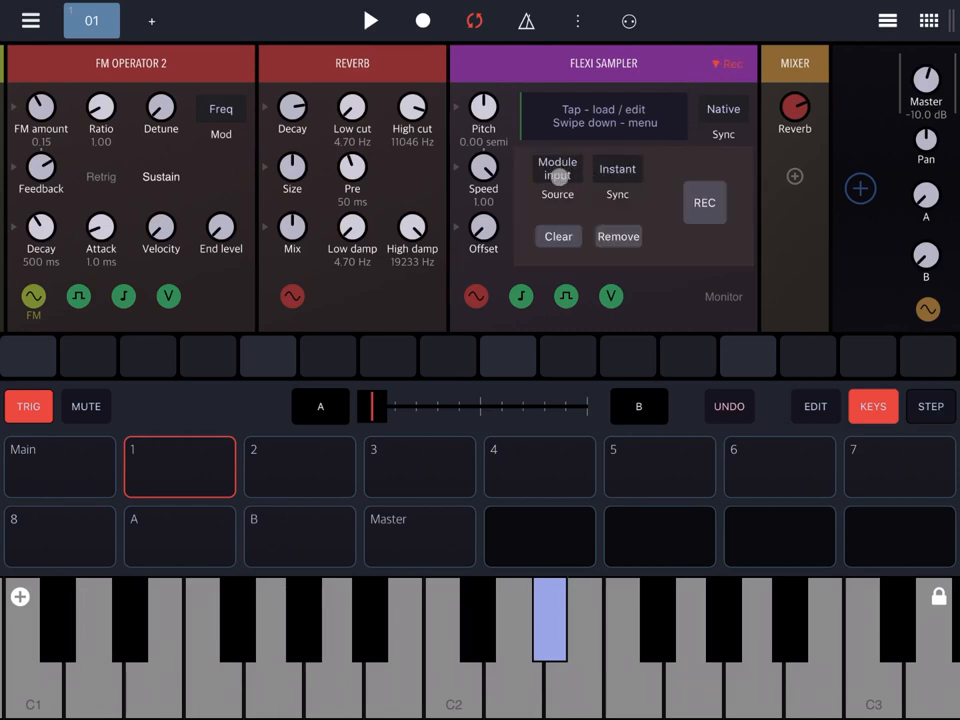
click(558, 172)
click(556, 175)
click(565, 180)
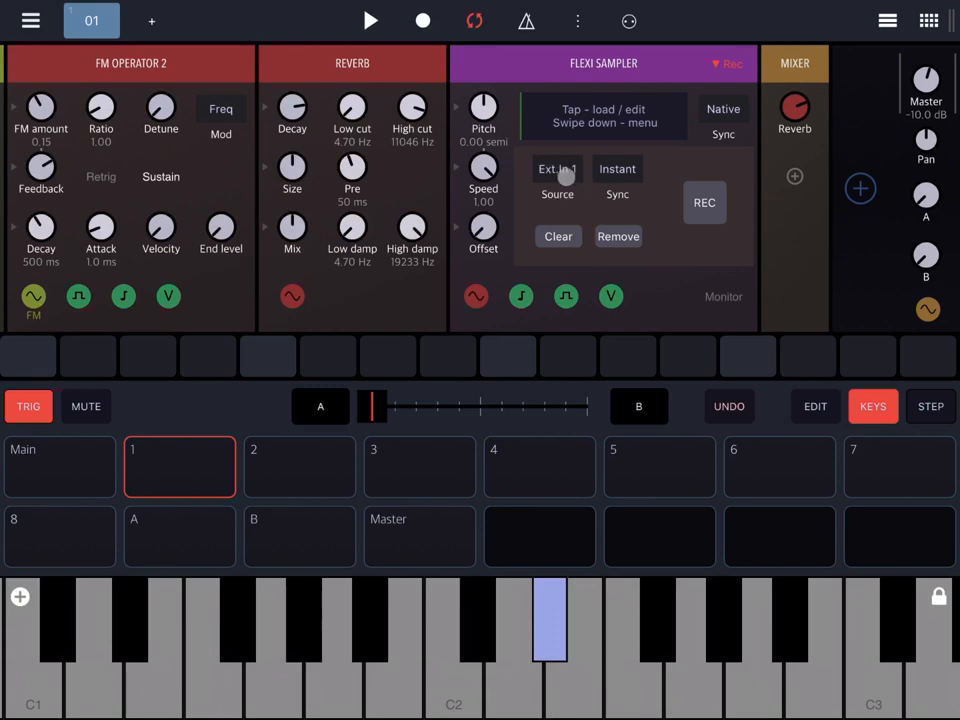
click(560, 175)
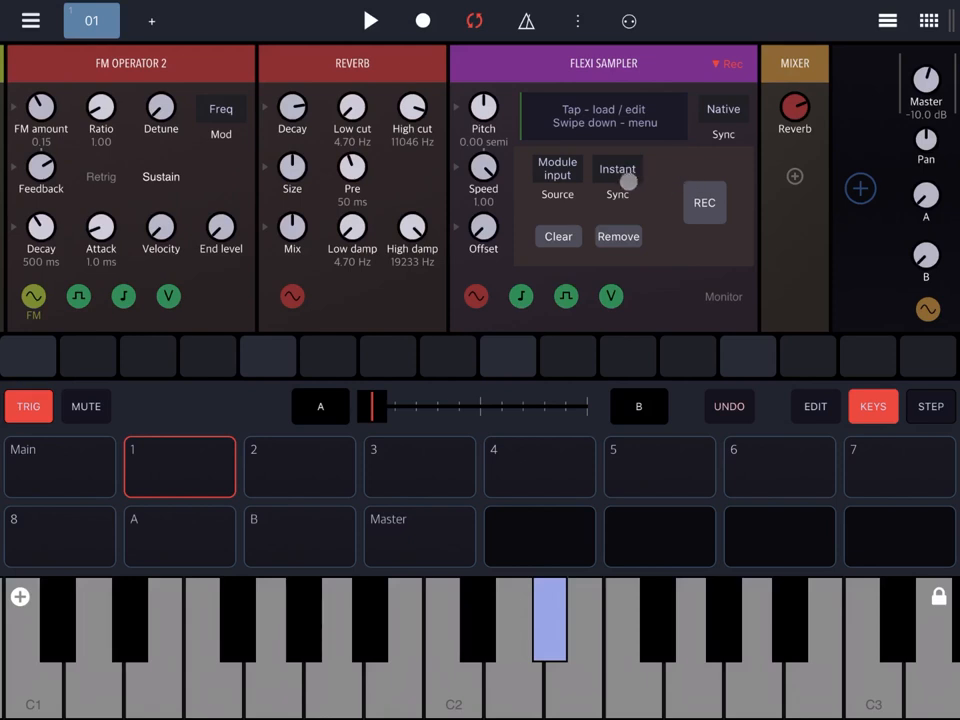
click(617, 169)
click(720, 117)
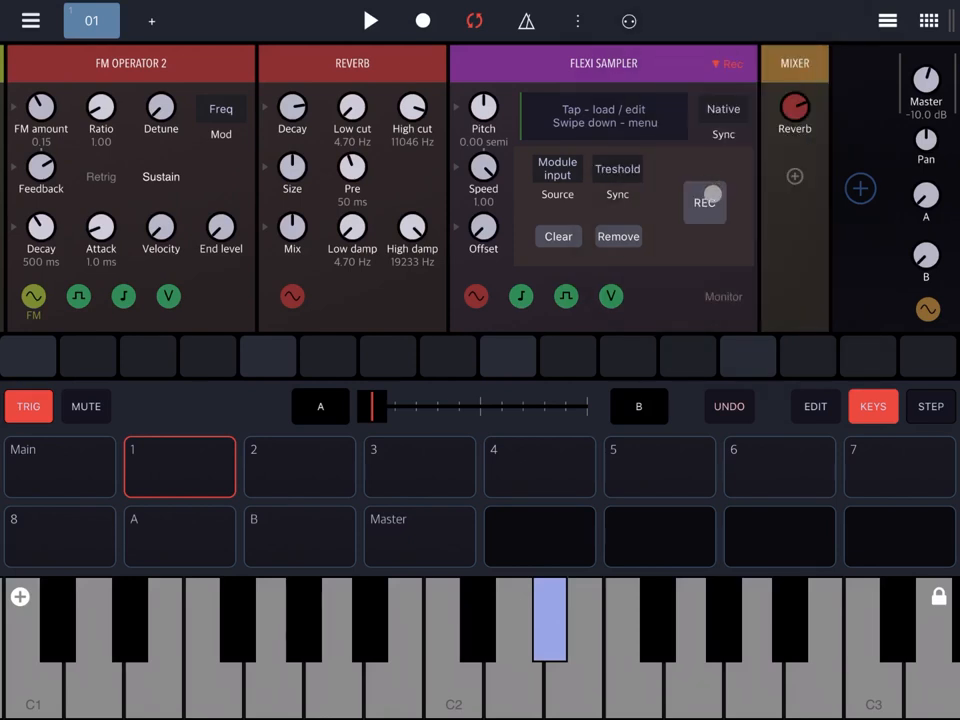
Record two played synth notes into the Flexi Sampler and stop recording.
click(704, 202)
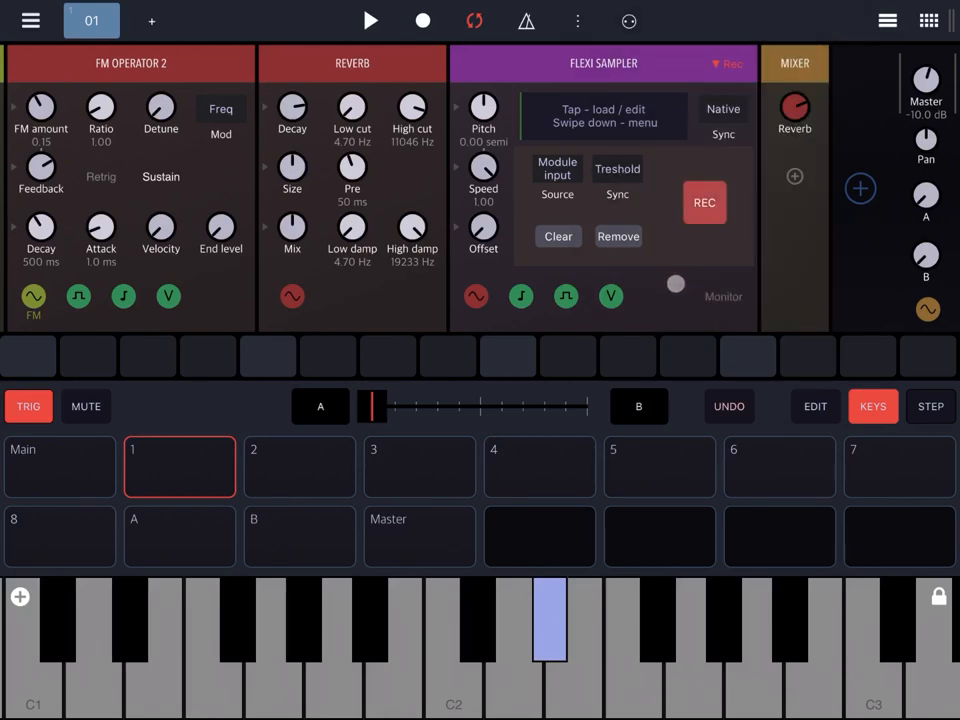
click(345, 650)
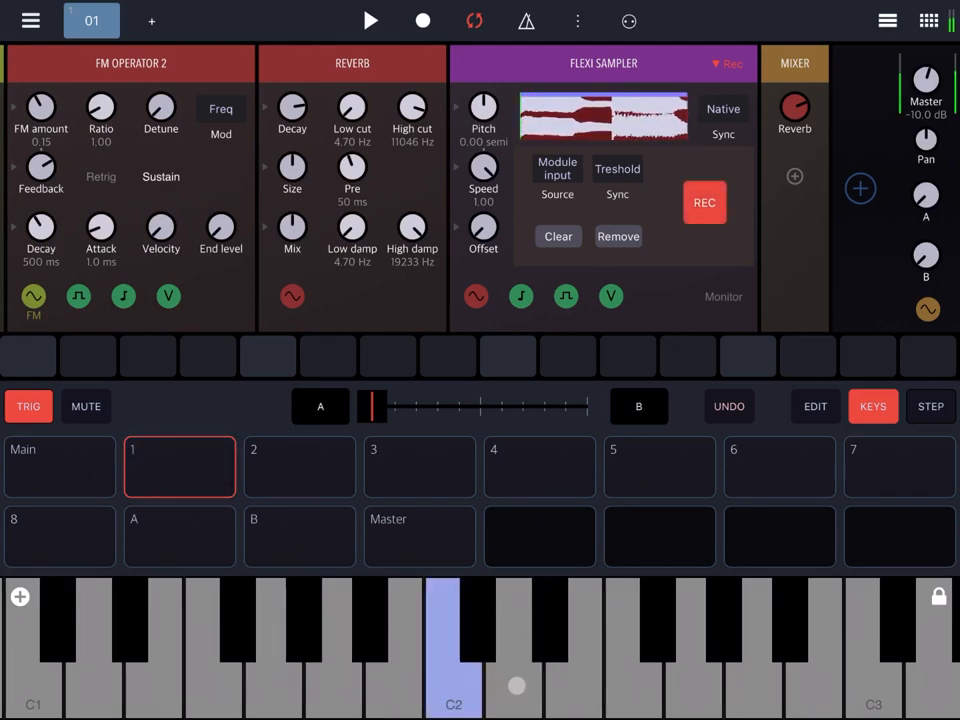
click(568, 677)
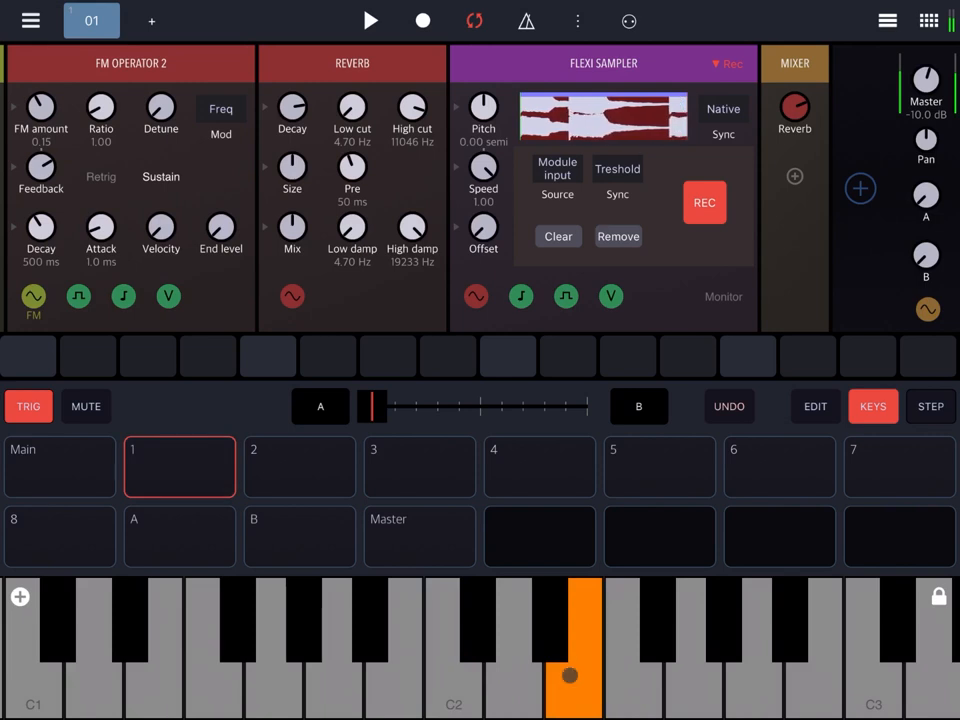
click(704, 202)
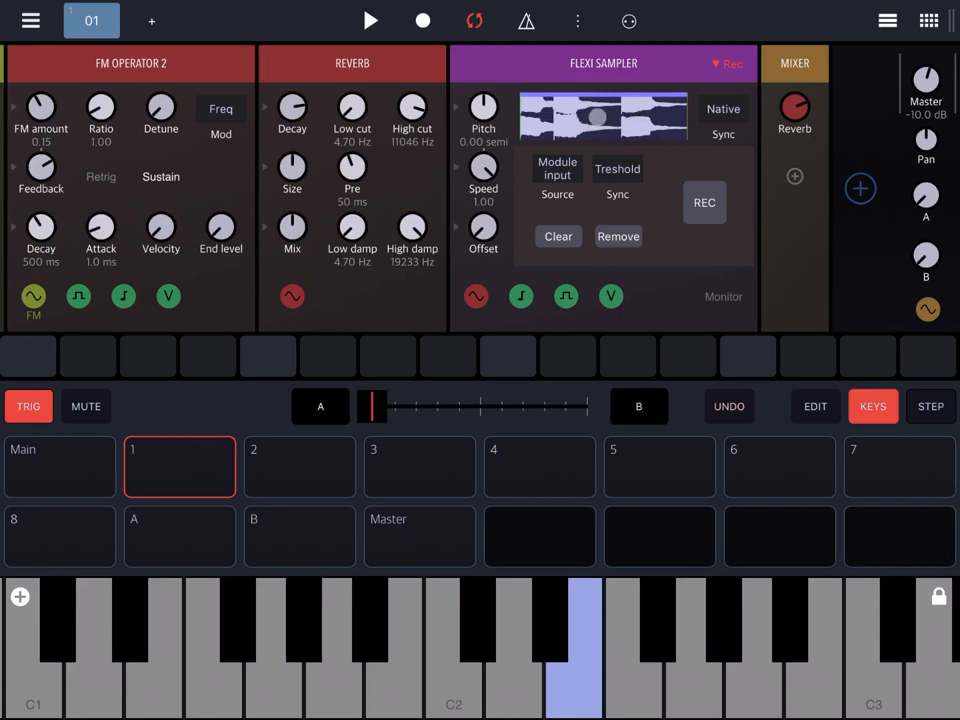
click(603, 115)
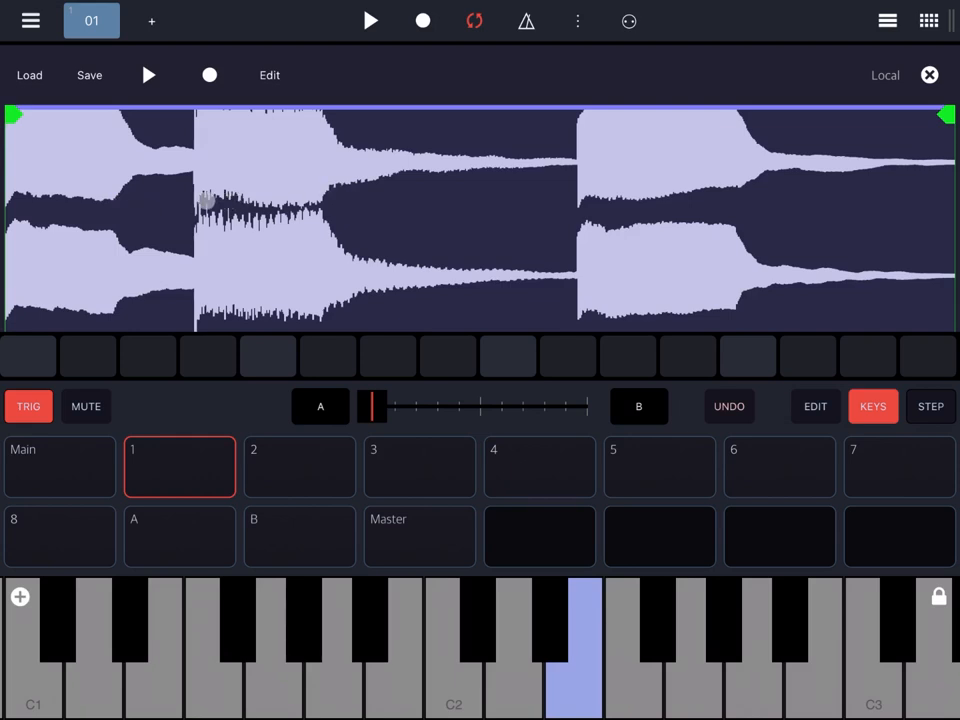
click(149, 75)
click(149, 75)
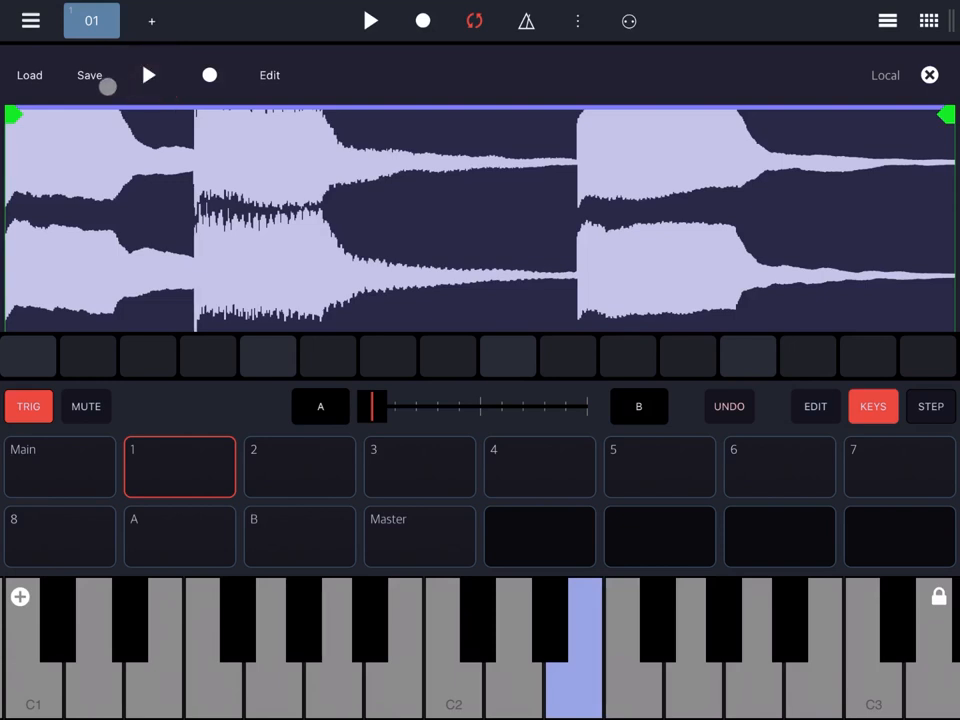
click(89, 75)
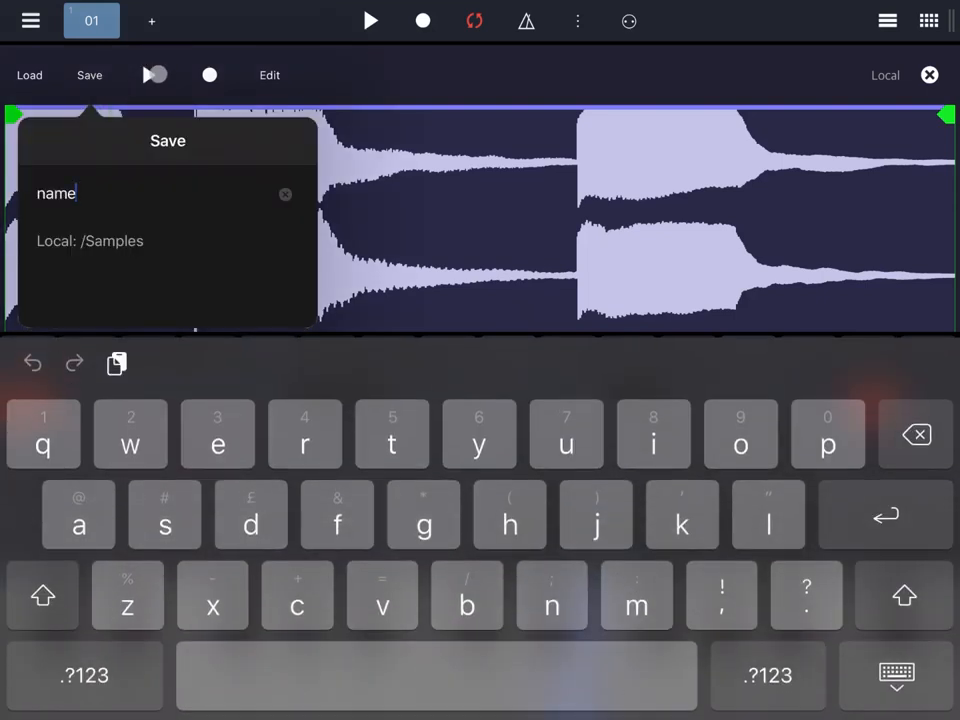
click(358, 73)
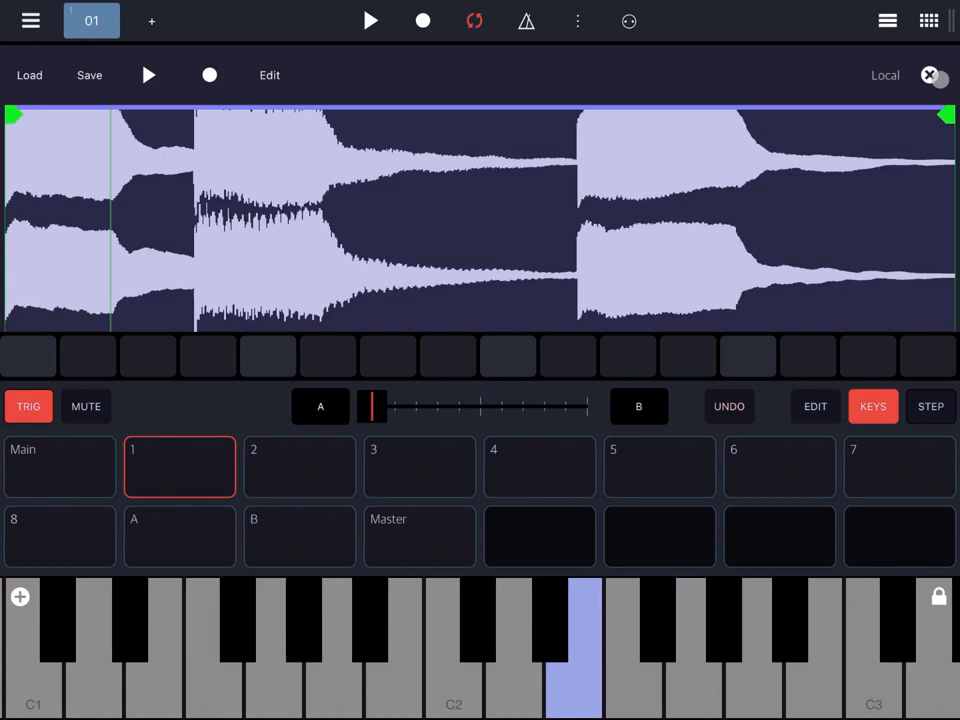
click(930, 75)
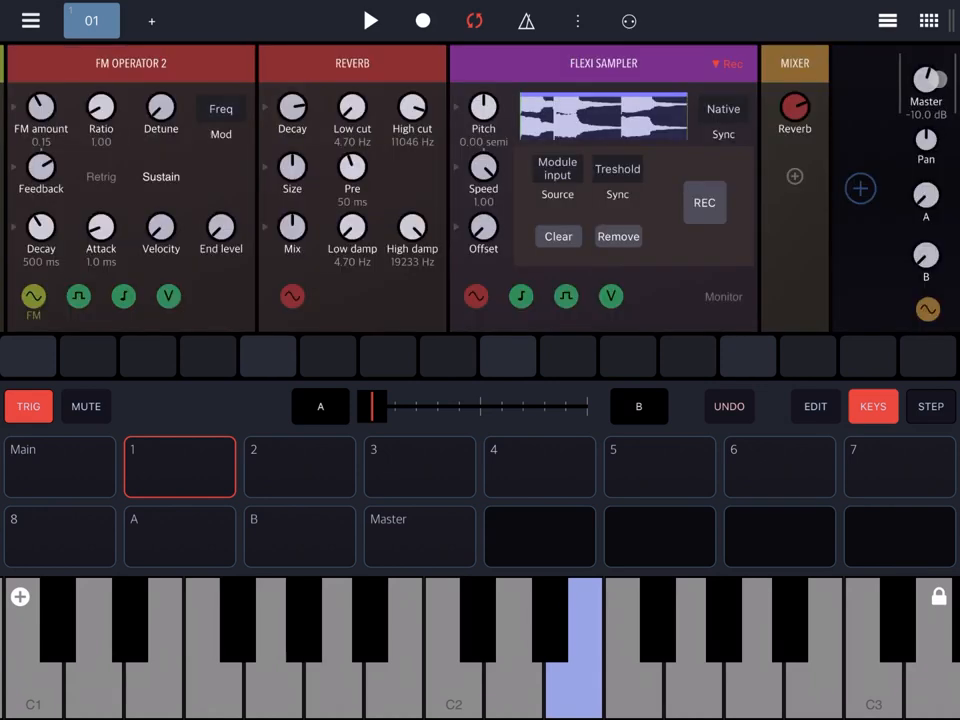